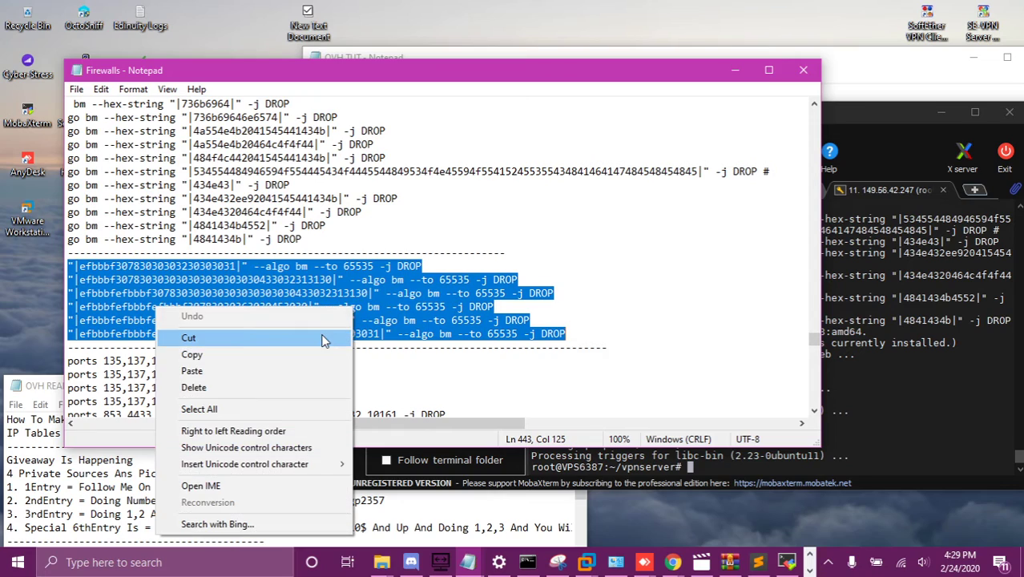
Step: Copy the six hex-string drop rules from the notes and run them in the server terminal
left_click(317, 350)
right_click(932, 431)
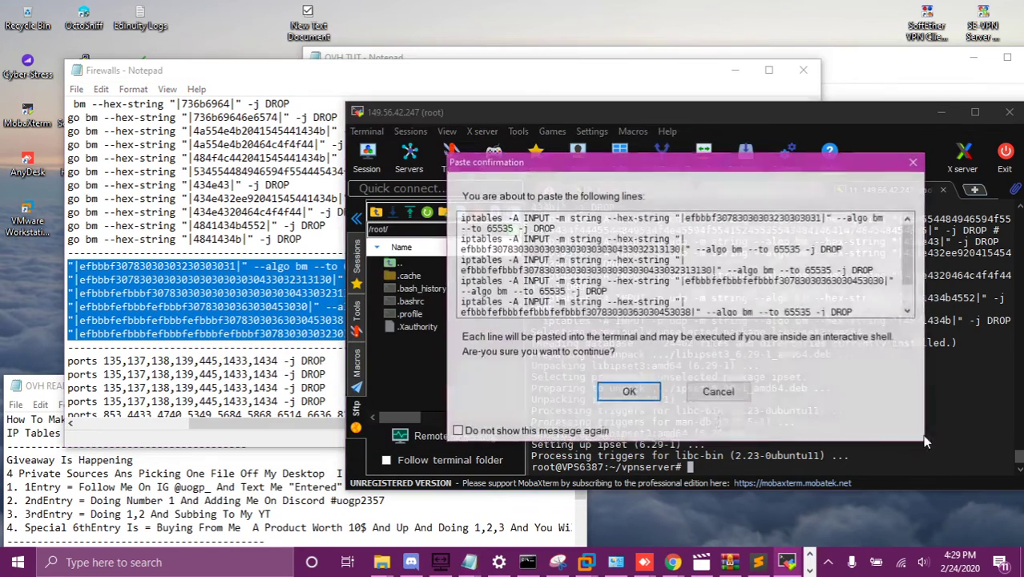
key("Return")
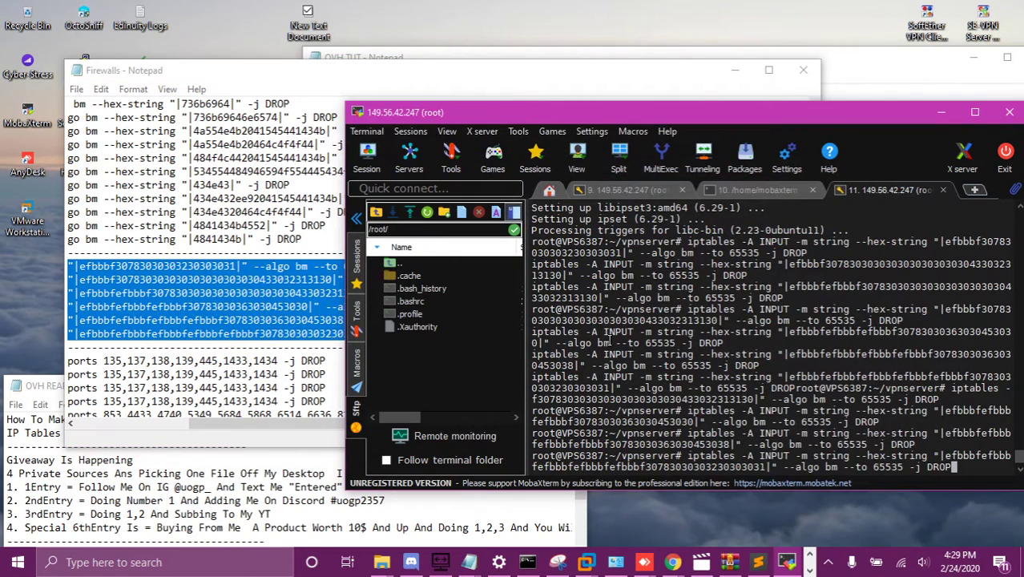
Step: Copy the multiport port-dropping rules and run them in the server terminal
left_click(264, 432)
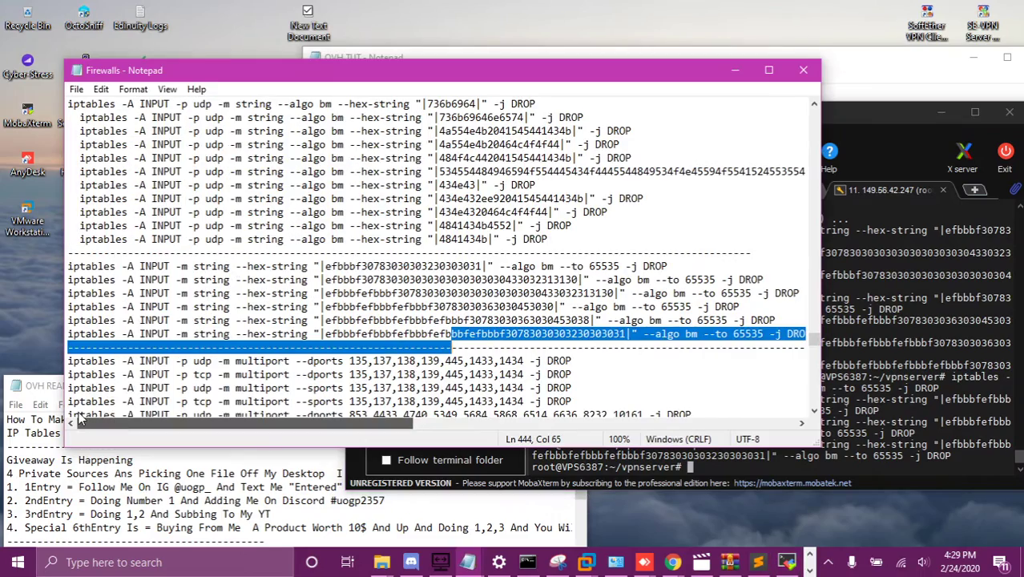
left_click_drag(69, 357, 769, 212)
right_click(632, 195)
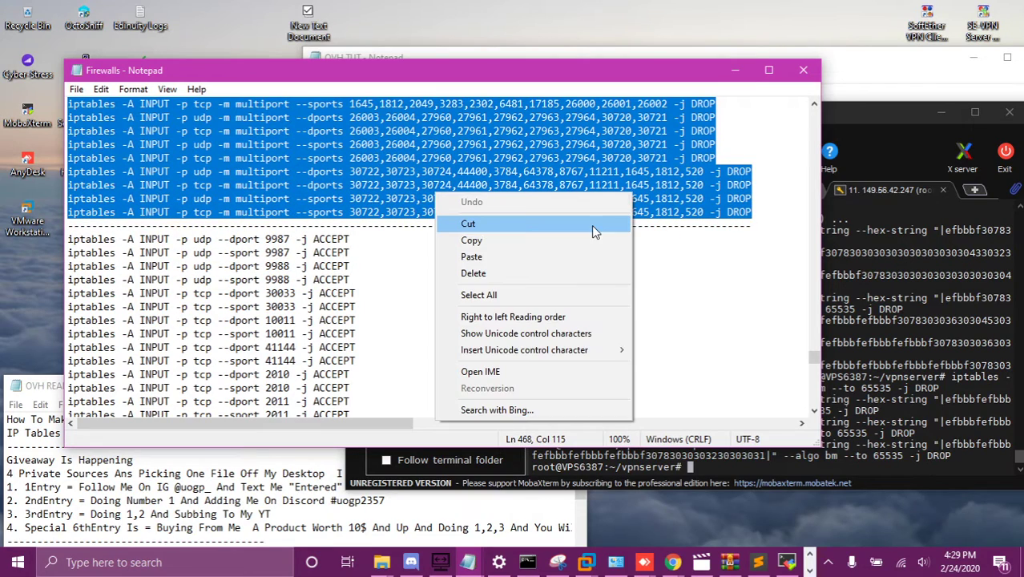
left_click(586, 240)
left_click(786, 561)
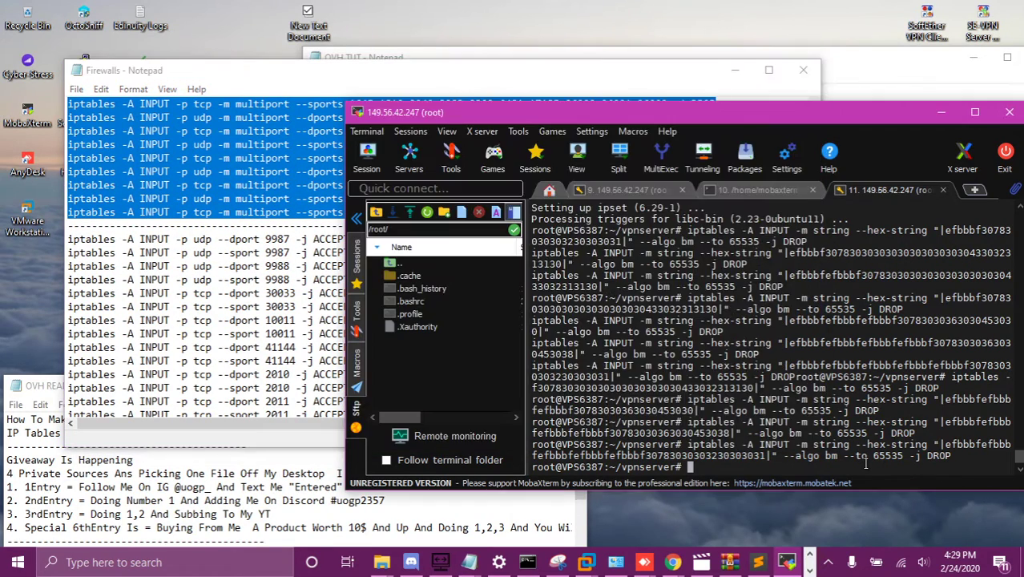
right_click(775, 436)
left_click(656, 400)
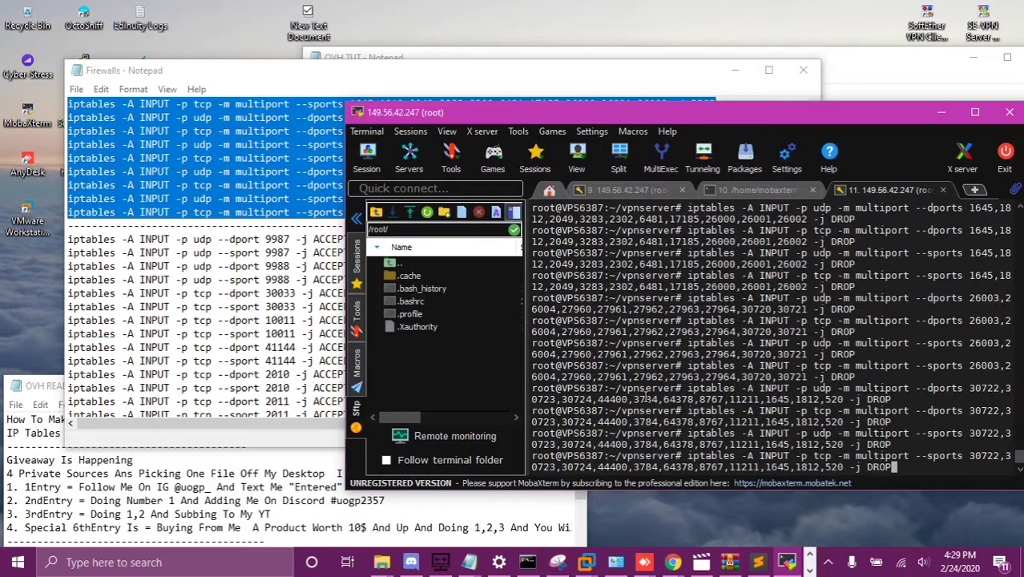
key("Return")
Step: Run the remaining rules, including the syn-flood chain and save commands, then close the Firewalls notes
scroll(95, 171, "down", 6)
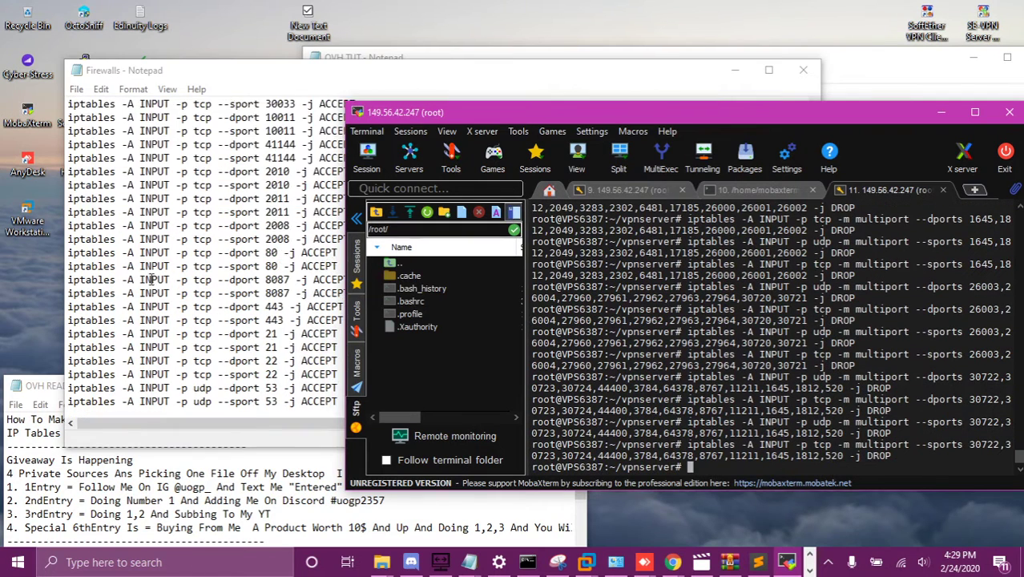
scroll(94, 170, "up", 4)
left_click_drag(69, 156, 582, 402)
scroll(588, 395, "down", 6)
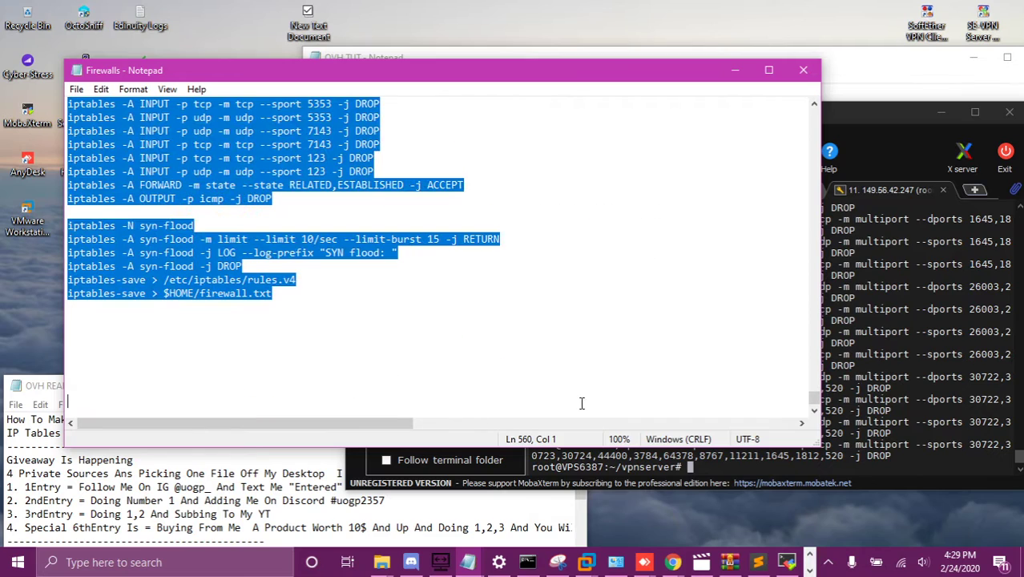
right_click(255, 136)
left_click(206, 183)
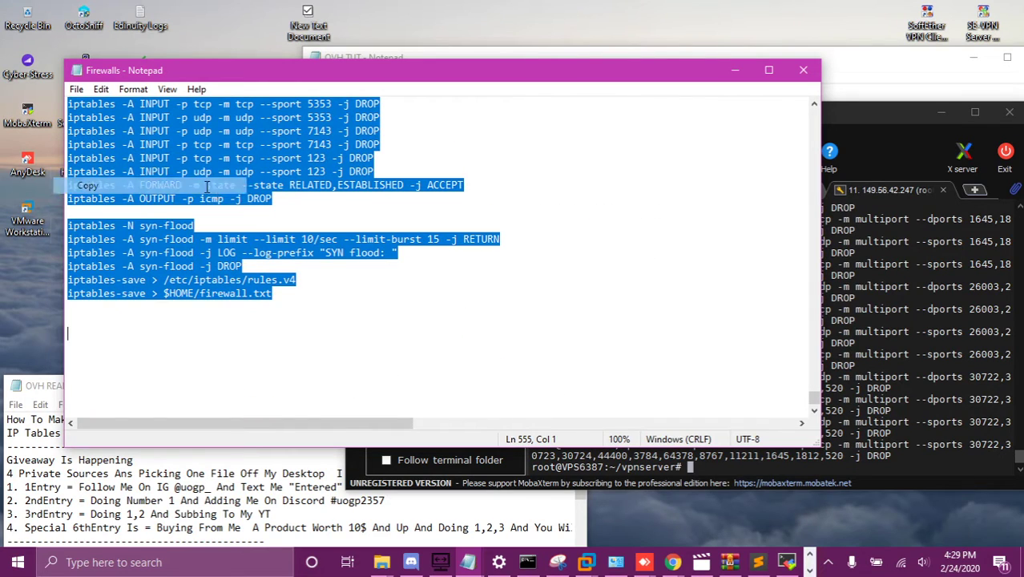
left_click(827, 466)
right_click(828, 466)
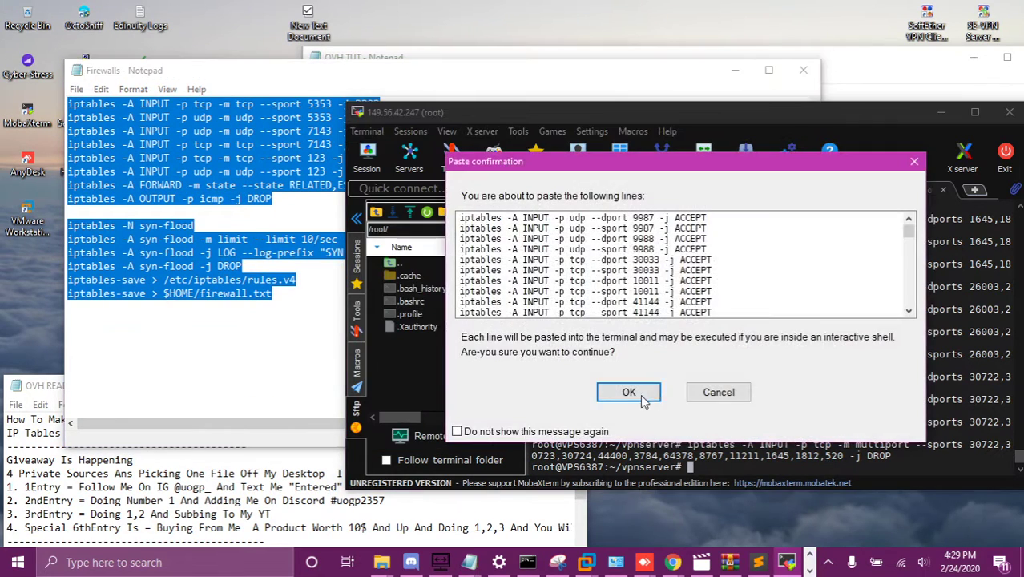
left_click(673, 390)
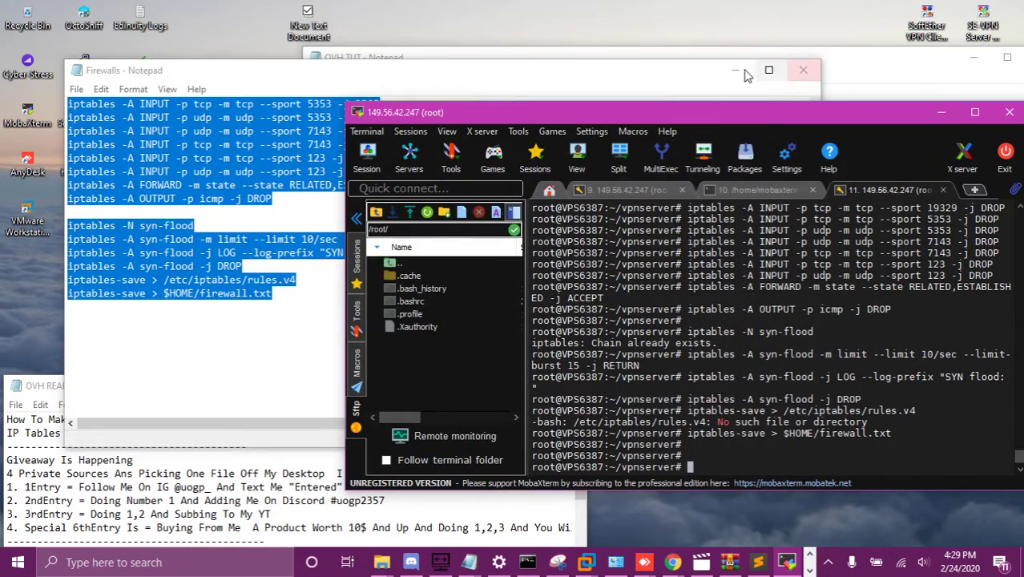
left_click(803, 70)
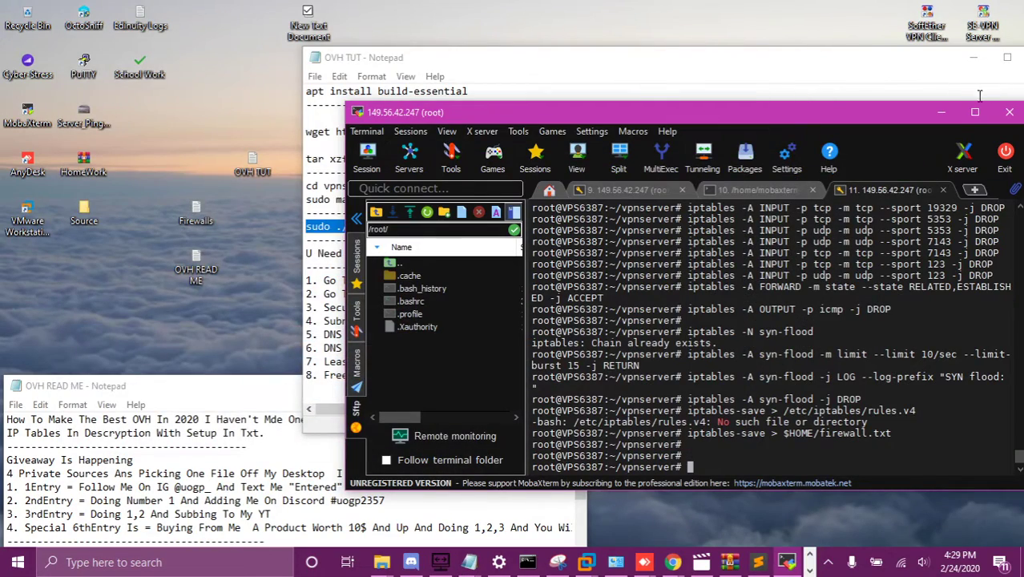
Step: Launch SoftEther VPN Server Manager and copy the server's host address from the saved MobaXterm session
left_click(967, 76)
left_click(999, 37)
double_click(984, 28)
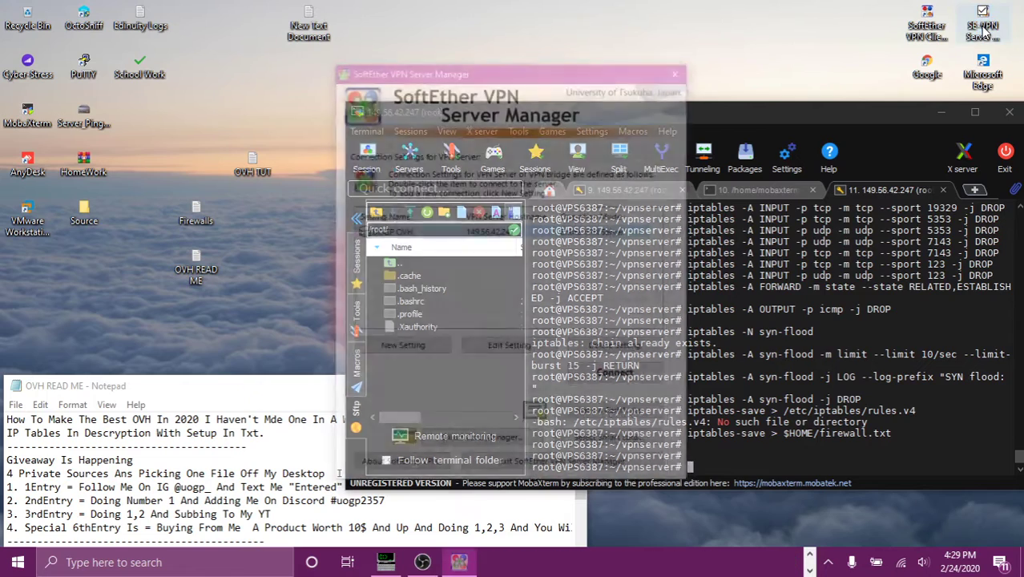
left_click(757, 191)
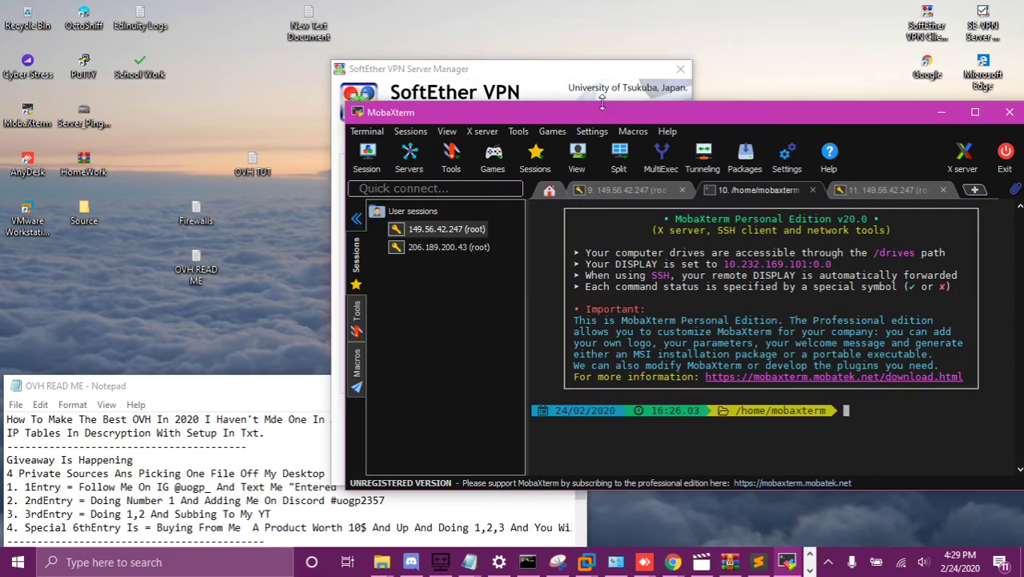
right_click(446, 233)
left_click(454, 248)
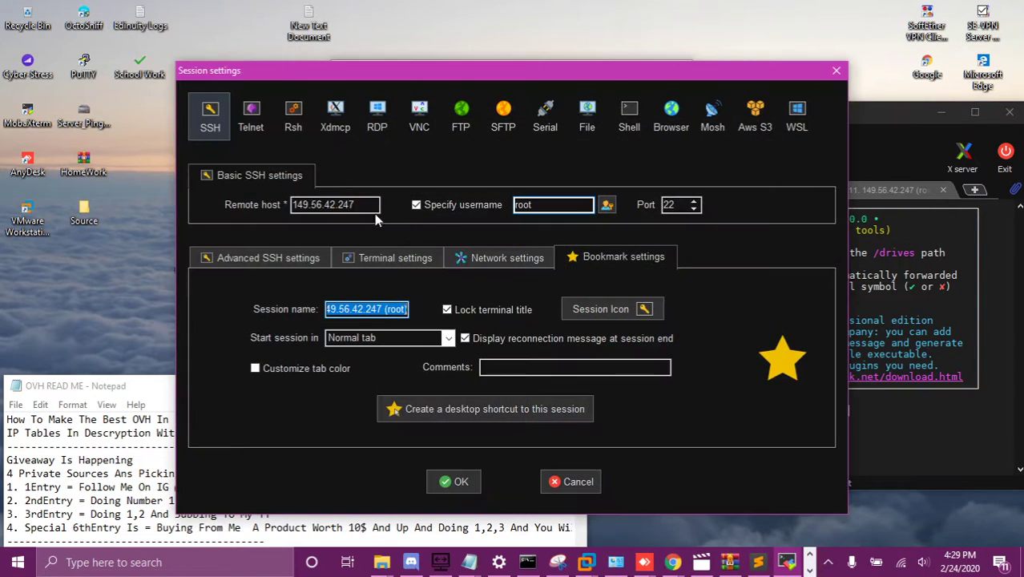
left_click_drag(377, 206, 294, 205)
right_click(295, 205)
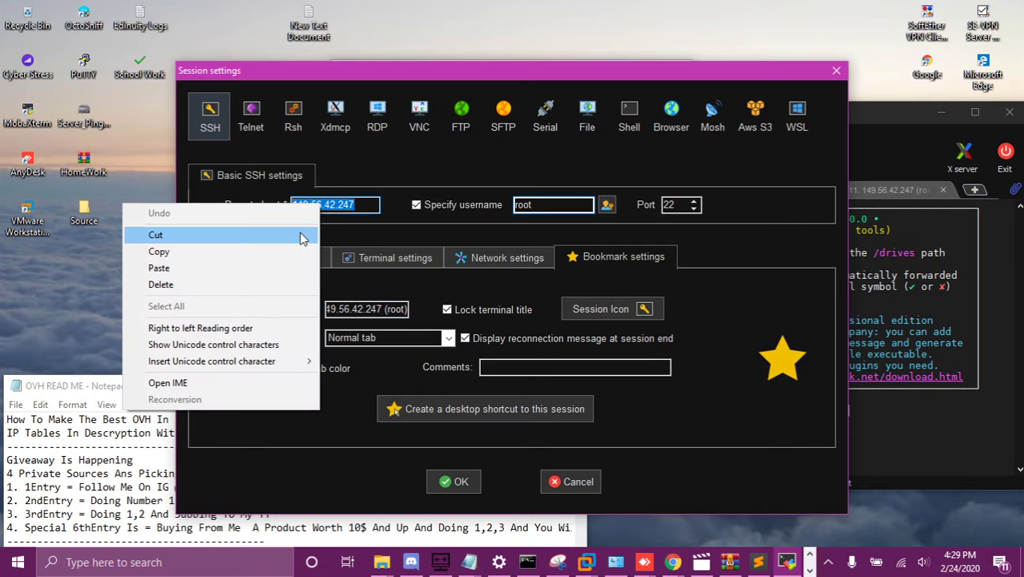
left_click(293, 251)
left_click(836, 70)
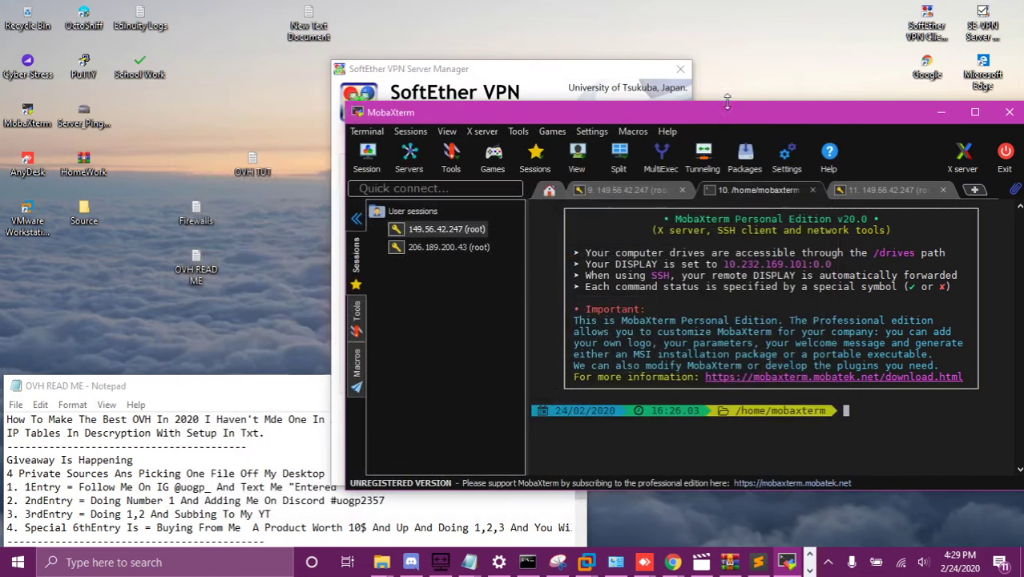
Step: Replace the old UOGP OVH entry with a new 'Uogp OVH' connection to the copied host address
left_click(564, 88)
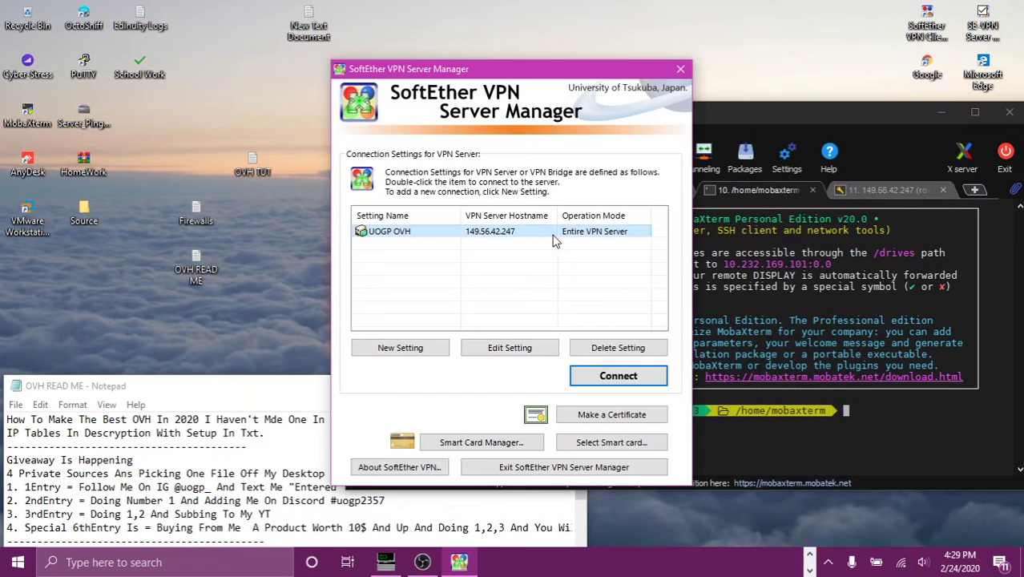
left_click(622, 347)
left_click(567, 330)
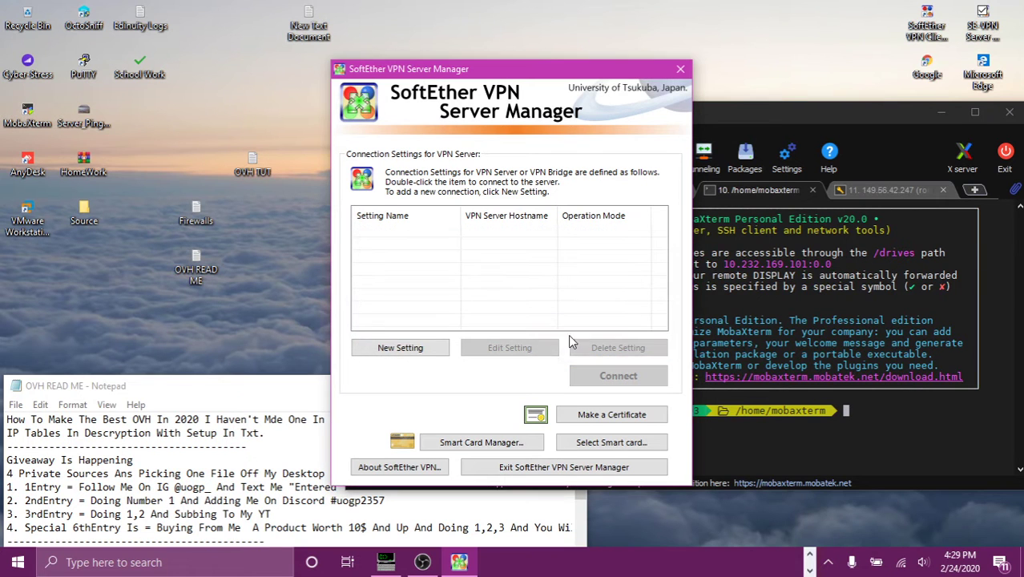
left_click(371, 347)
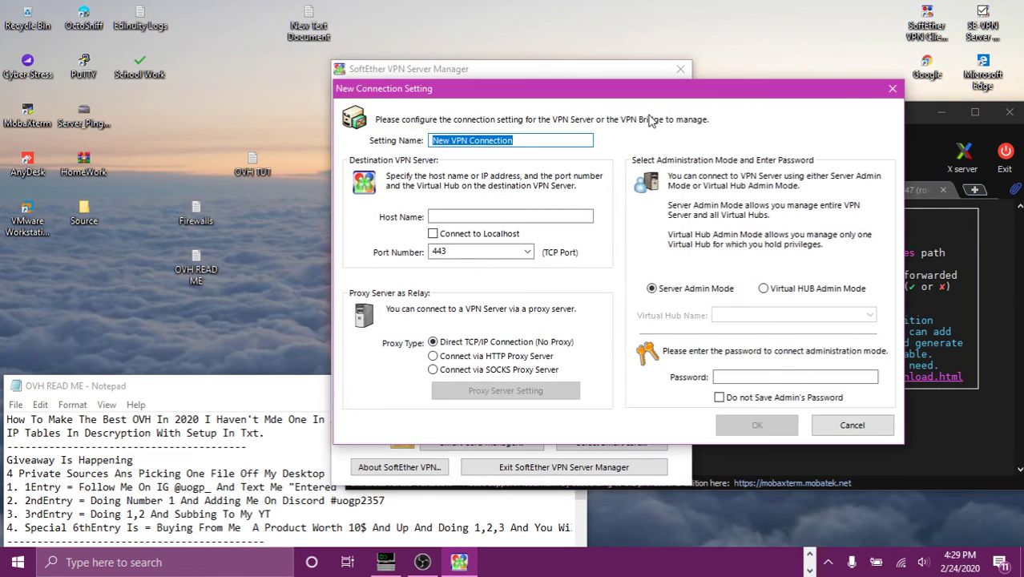
type("Uogp OV")
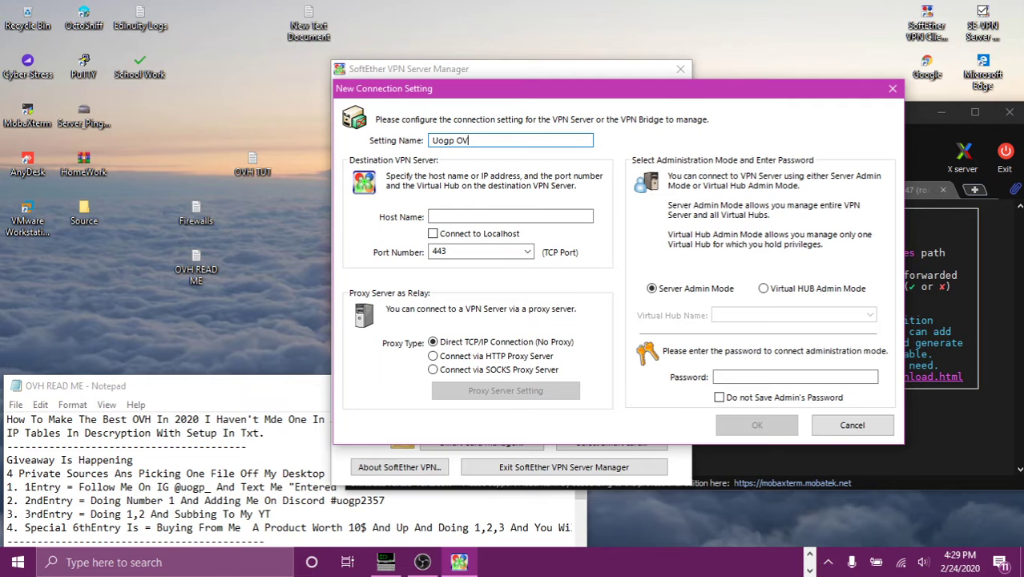
type("H")
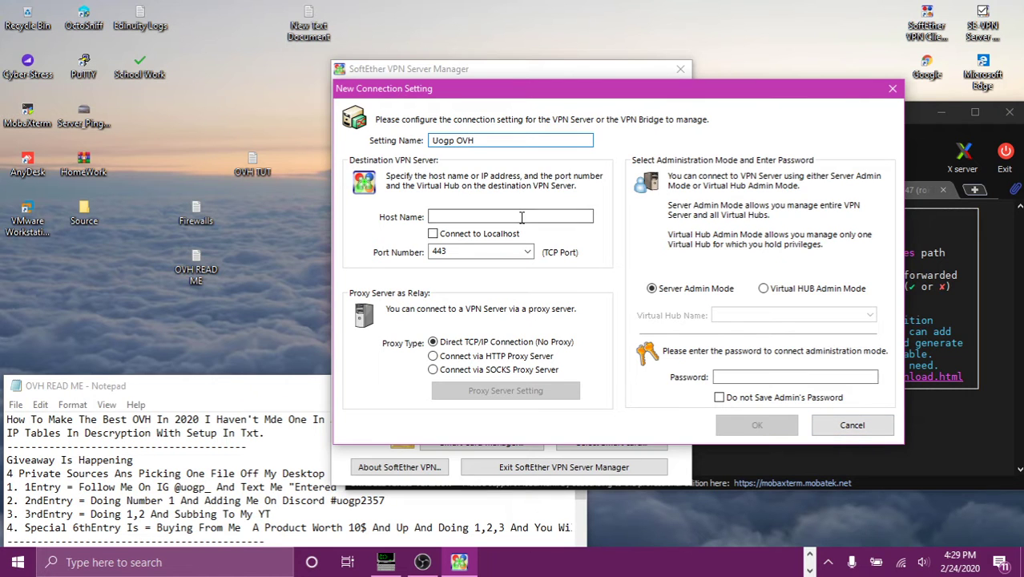
left_click(522, 217)
key("ctrl+v")
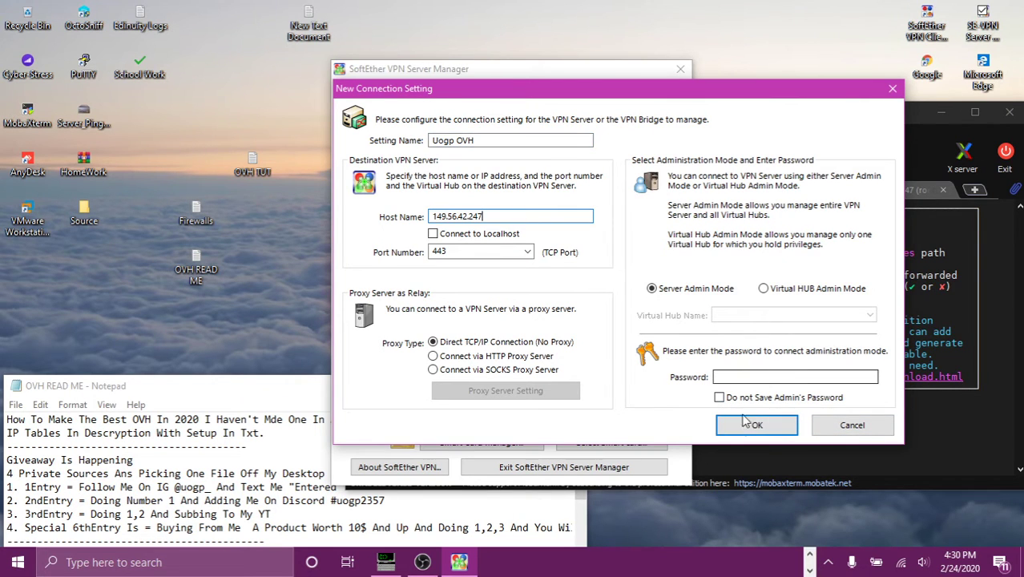
left_click(745, 424)
Step: Connect to Uogp OVH and set a new administrator password
double_click(512, 232)
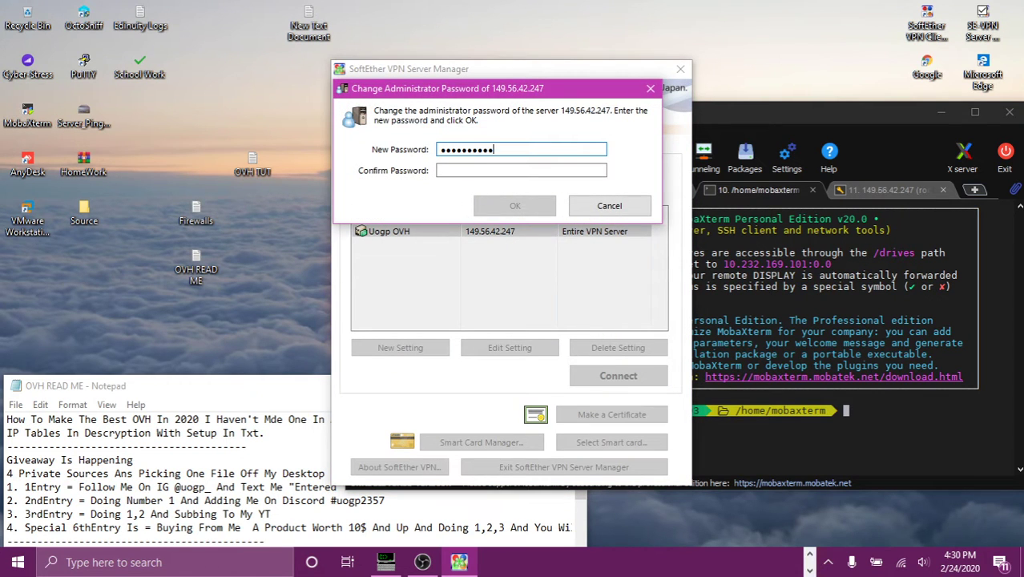
left_click(555, 169)
type("*****")
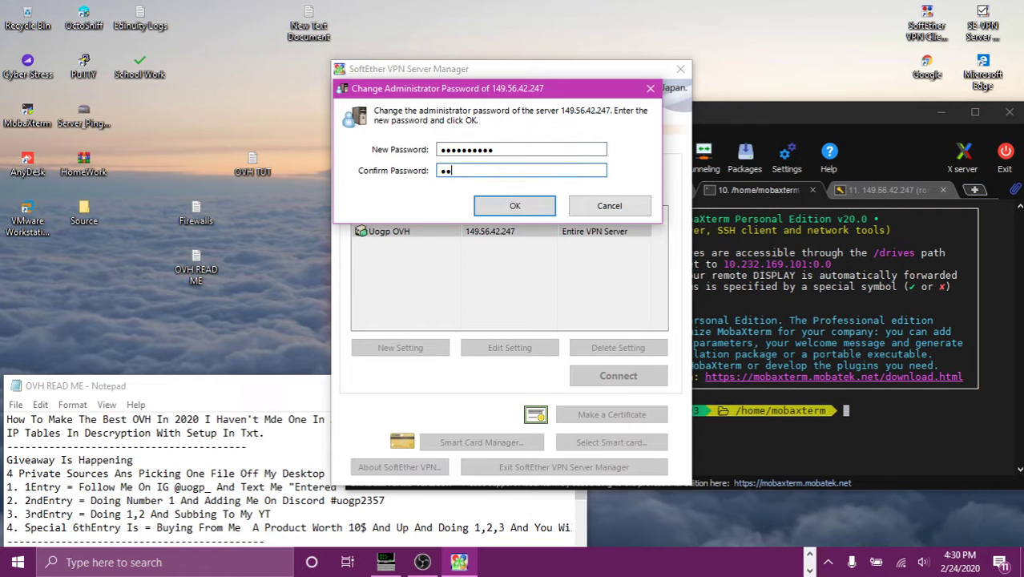
key("Return")
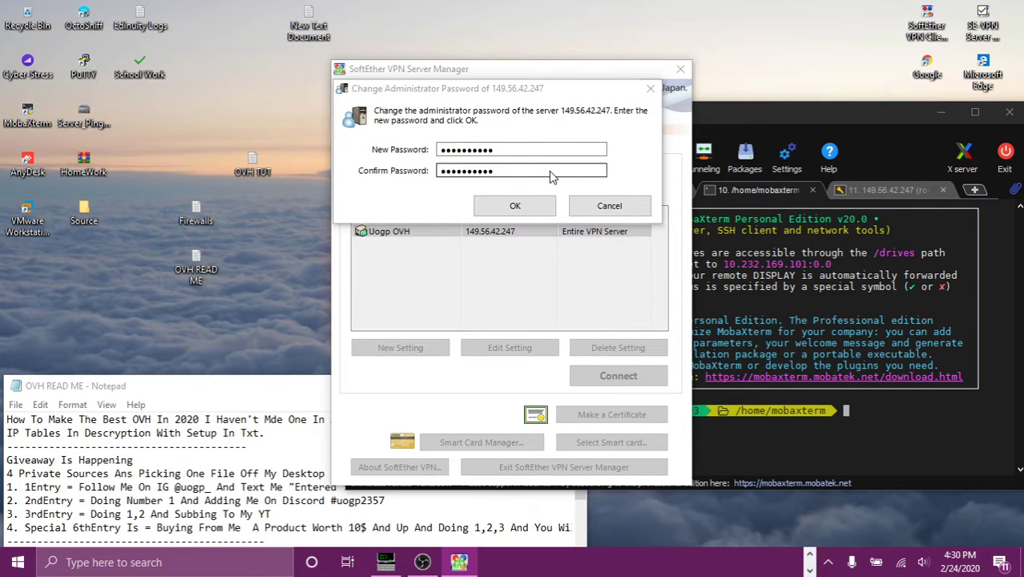
left_click(574, 331)
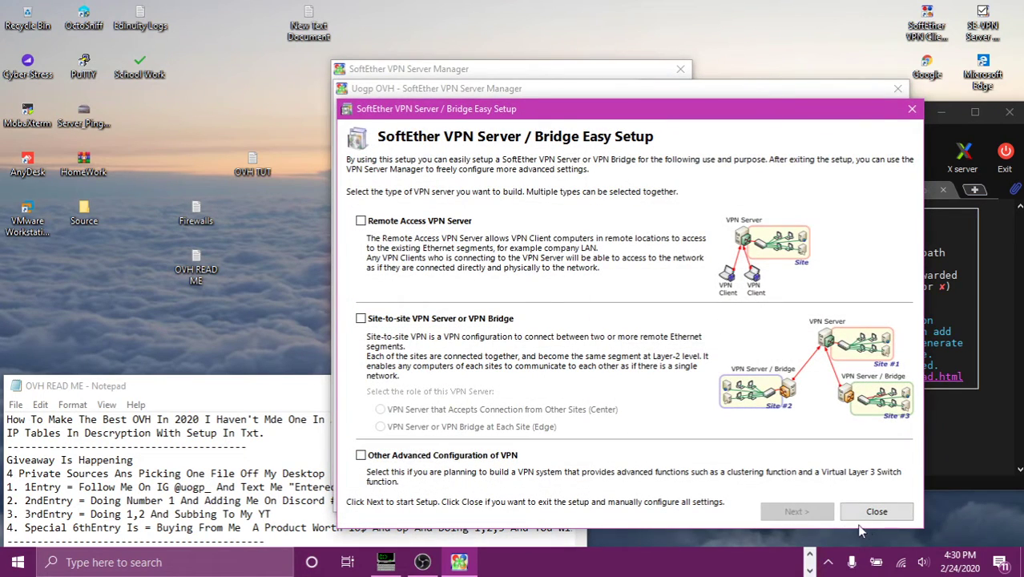
Step: Dismiss the Easy Setup wizard and leave the IPsec settings unchanged
left_click(875, 510)
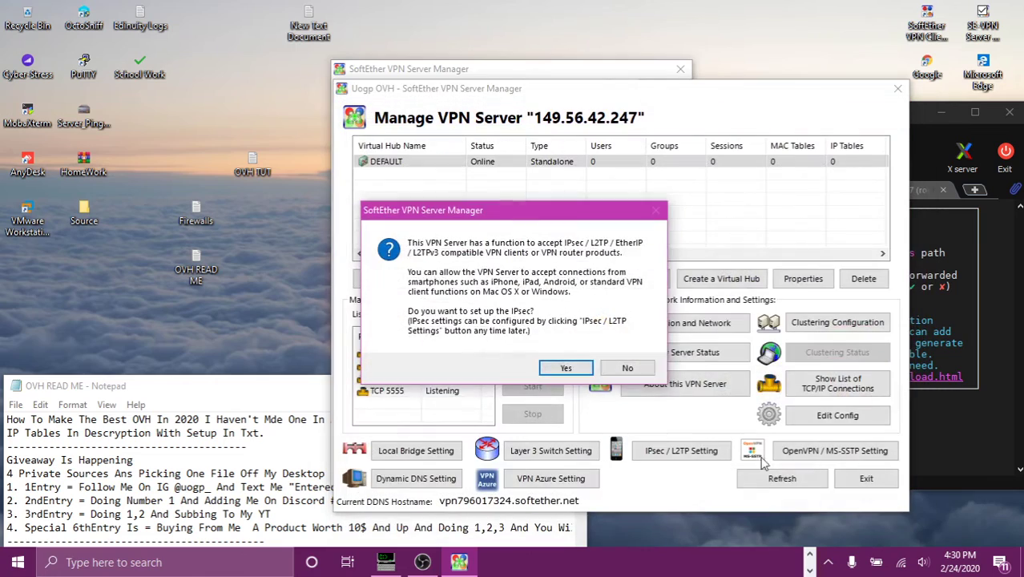
left_click(586, 370)
left_click(853, 508)
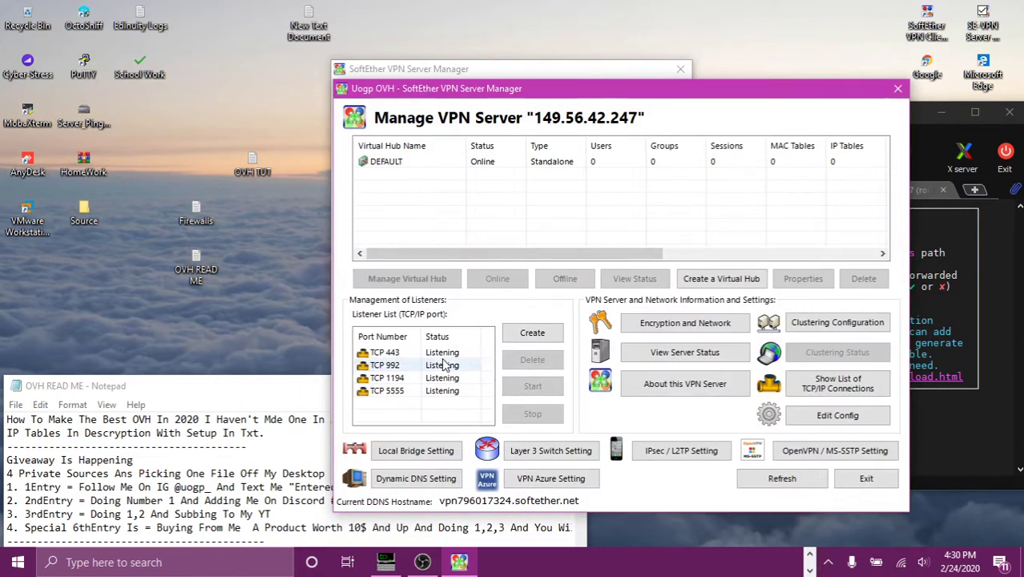
Step: Delete the TCP 992, 5555 and 1194 listeners, keeping only TCP 443
left_click(445, 364)
left_click(532, 358)
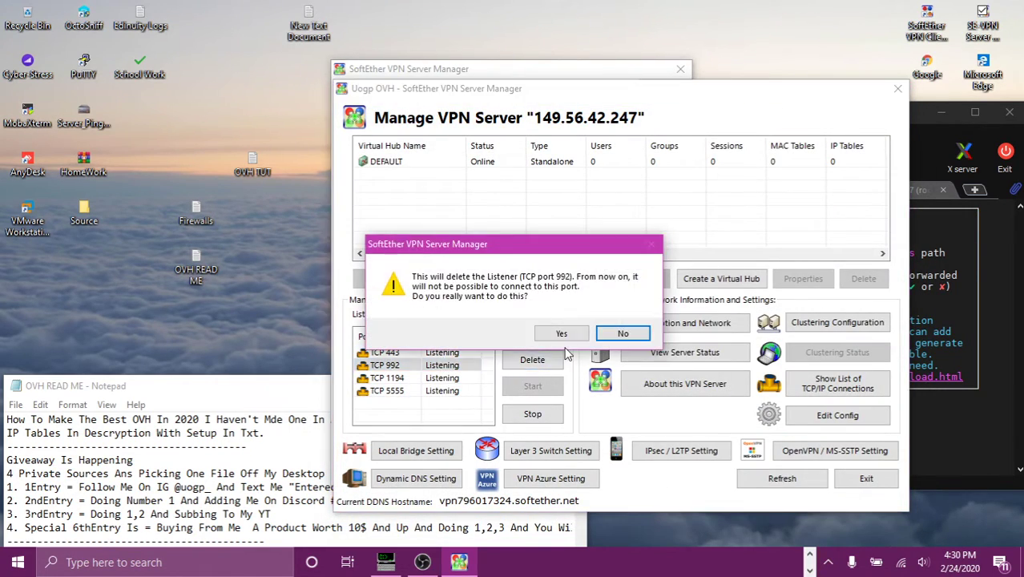
left_click(560, 333)
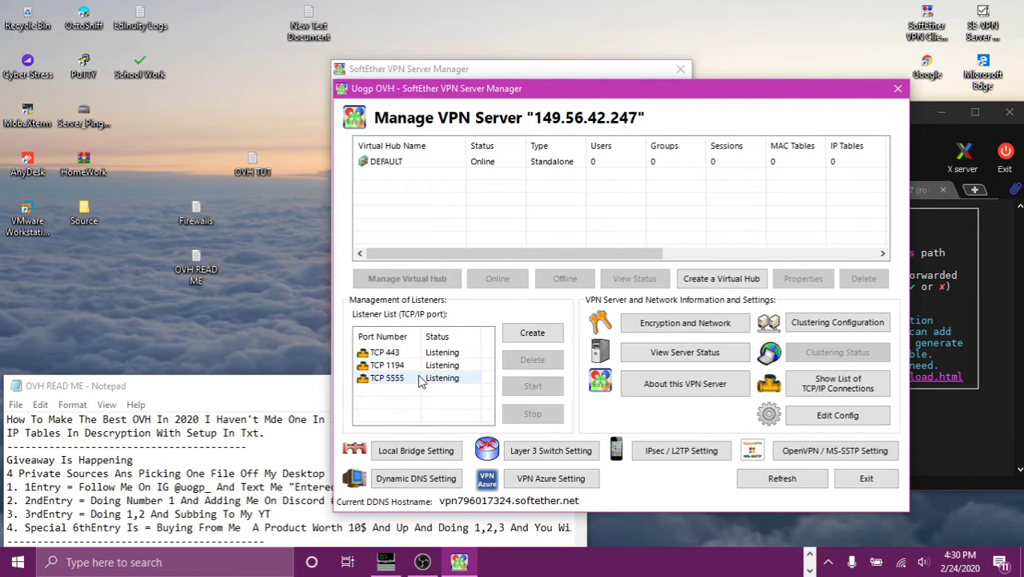
left_click(420, 378)
left_click(532, 359)
left_click(544, 334)
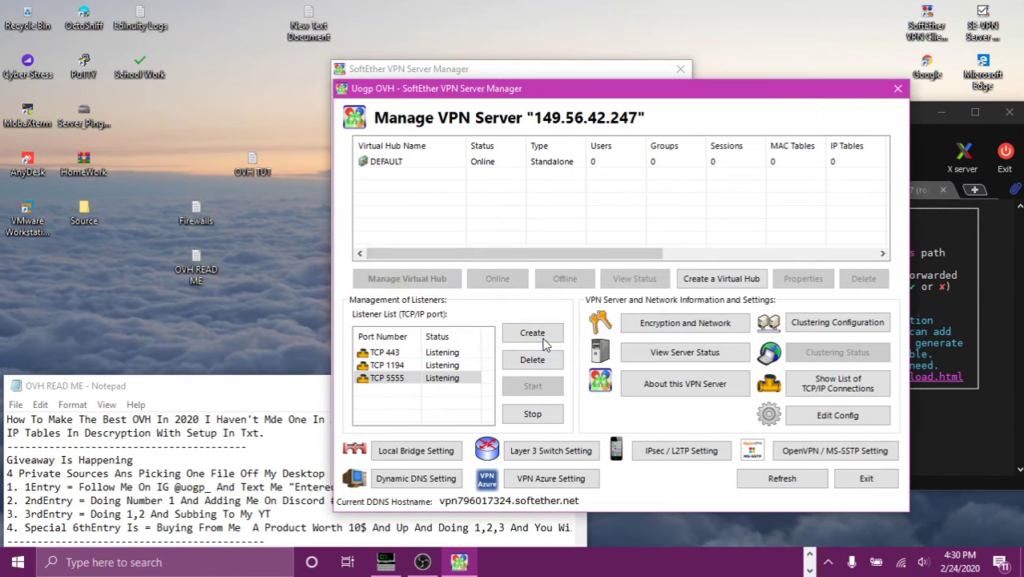
left_click(436, 366)
left_click(530, 359)
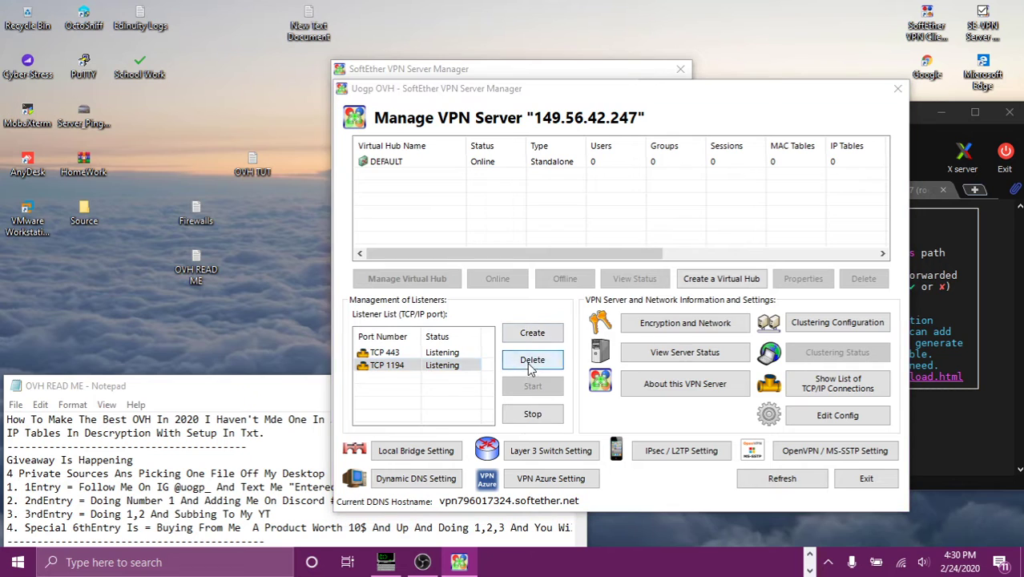
left_click(563, 333)
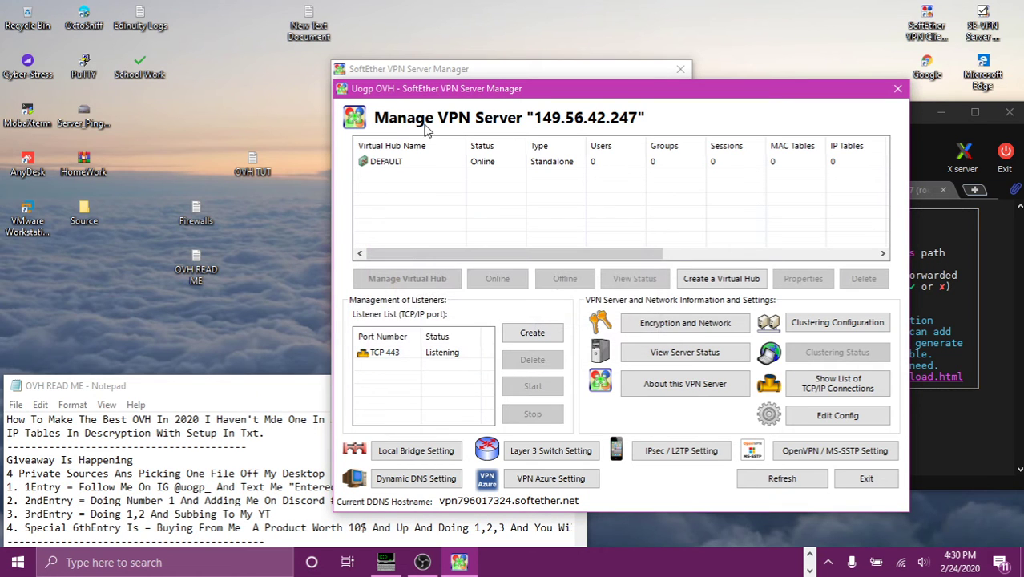
Step: Create virtual hub UOGP with a confirmed administration password
left_click(731, 282)
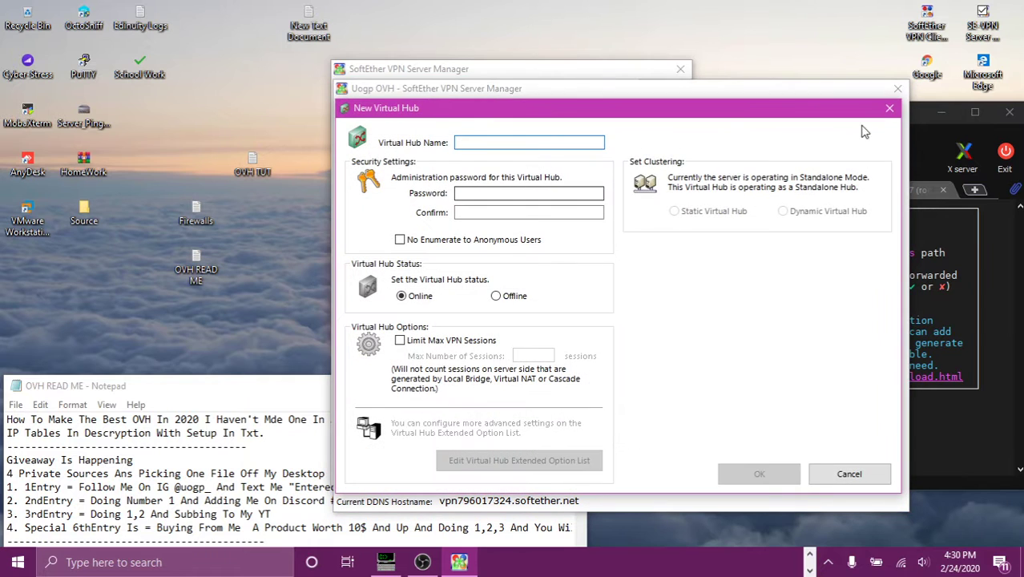
left_click(887, 111)
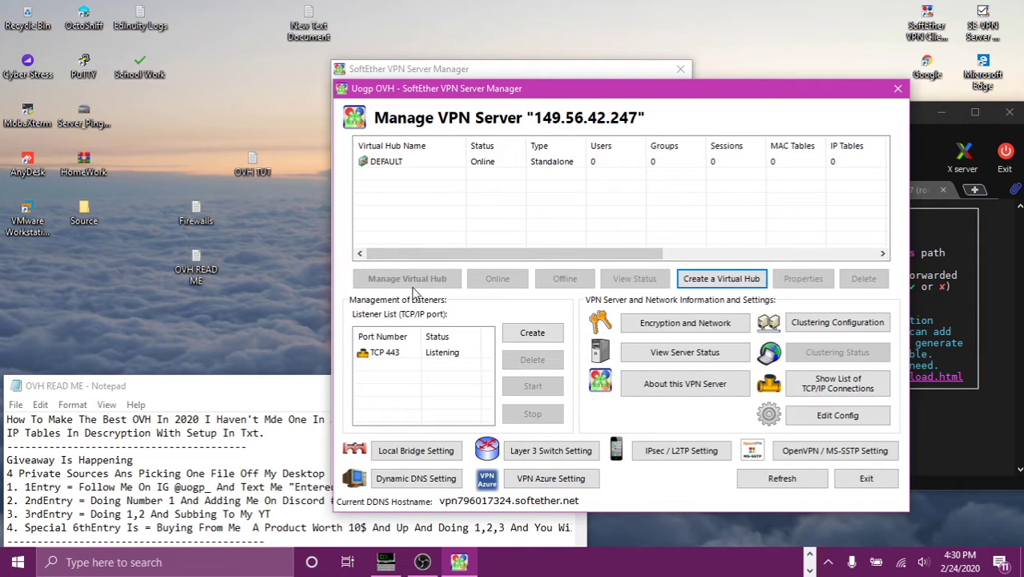
left_click(413, 359)
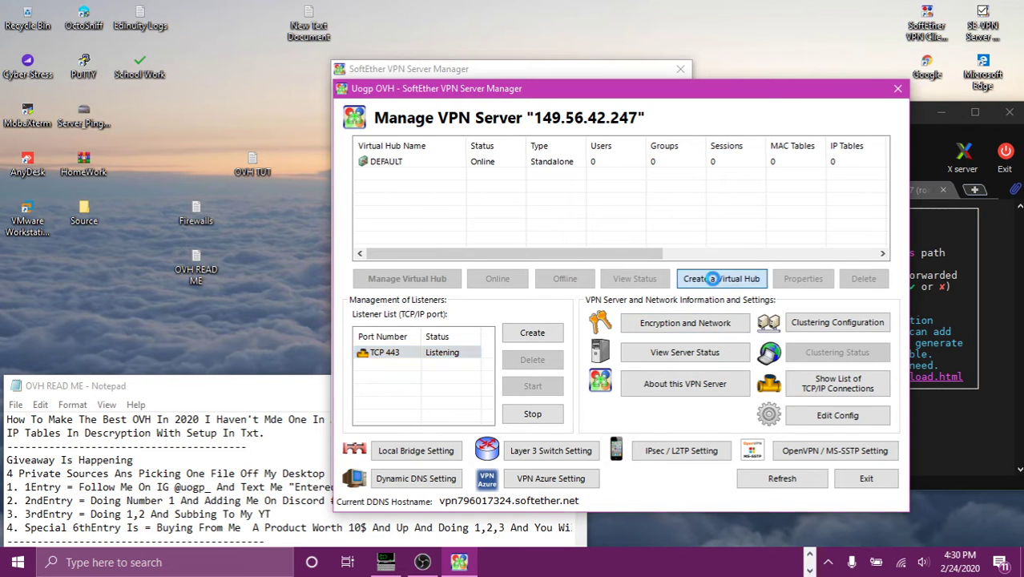
left_click(705, 278)
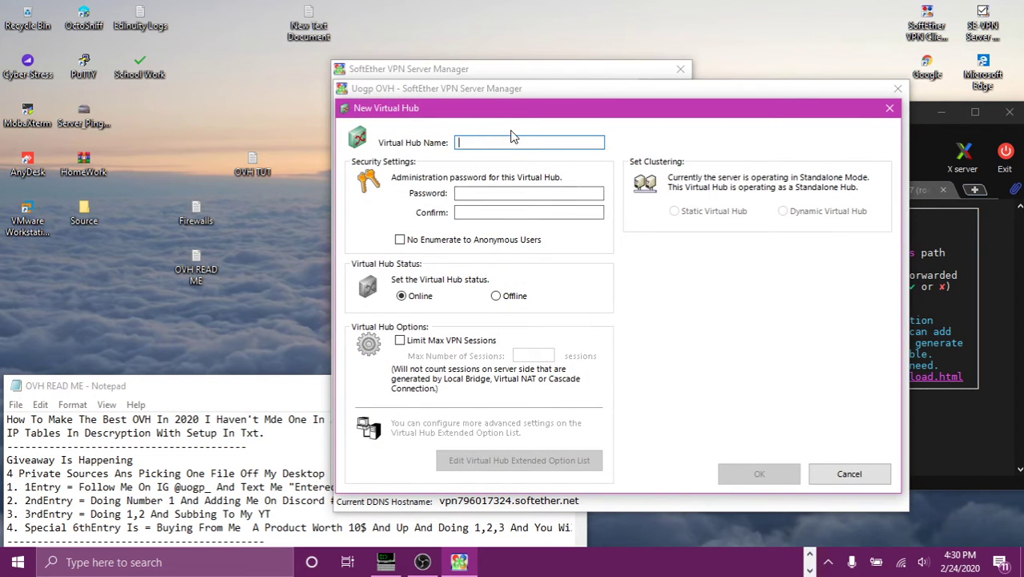
type("UOGP")
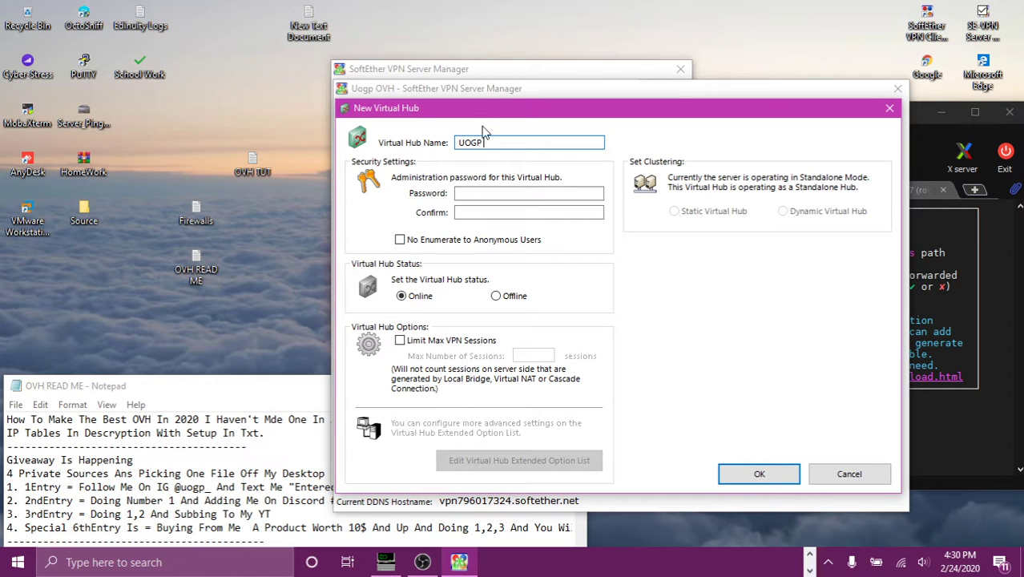
left_click(455, 195)
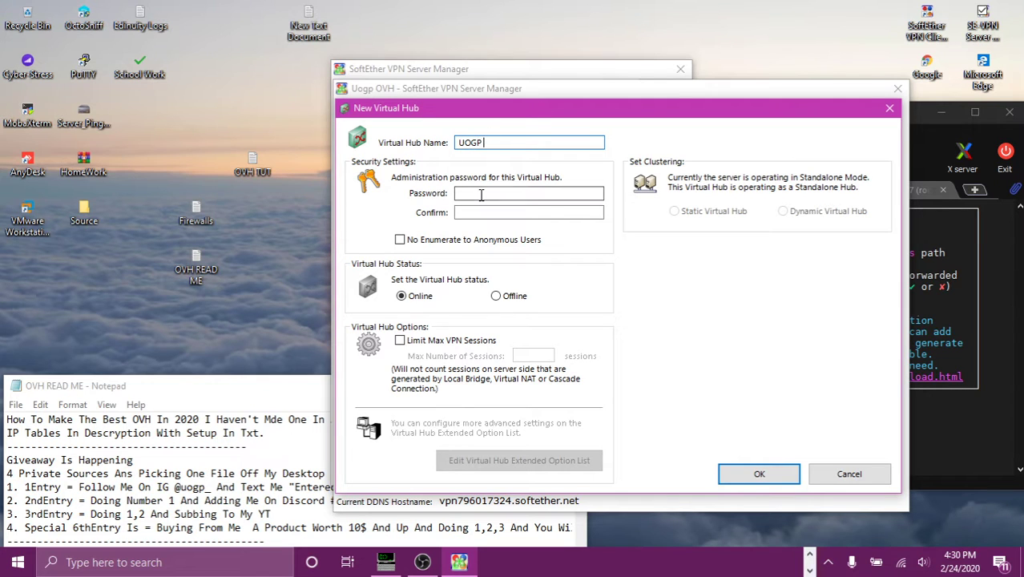
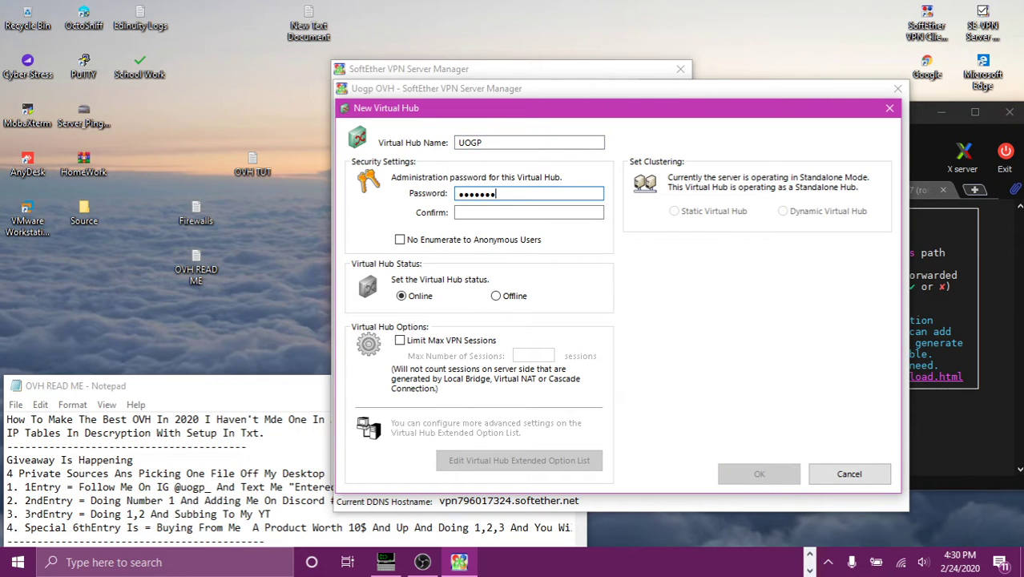
left_click(542, 212)
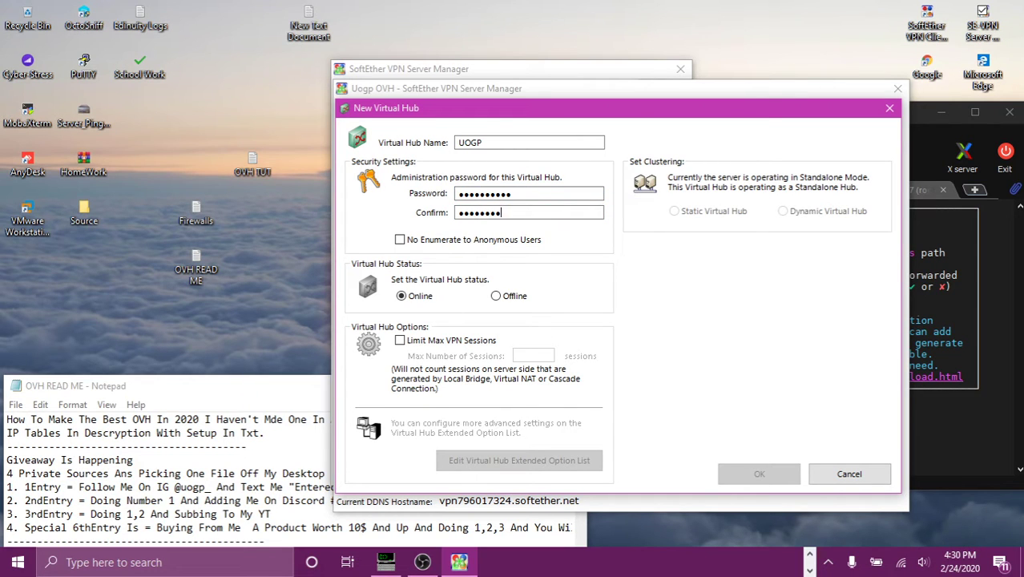
left_click(759, 474)
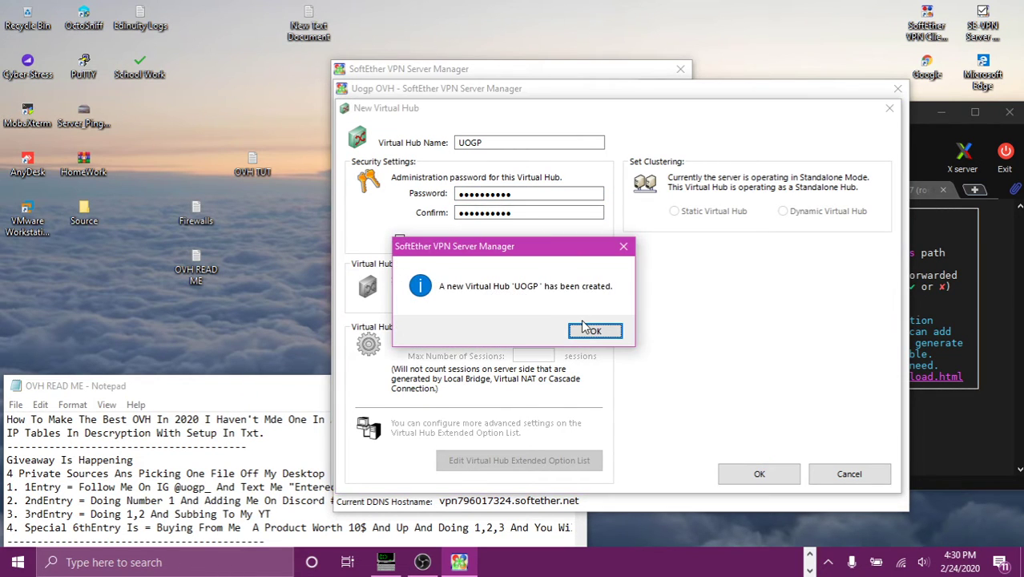
left_click(586, 329)
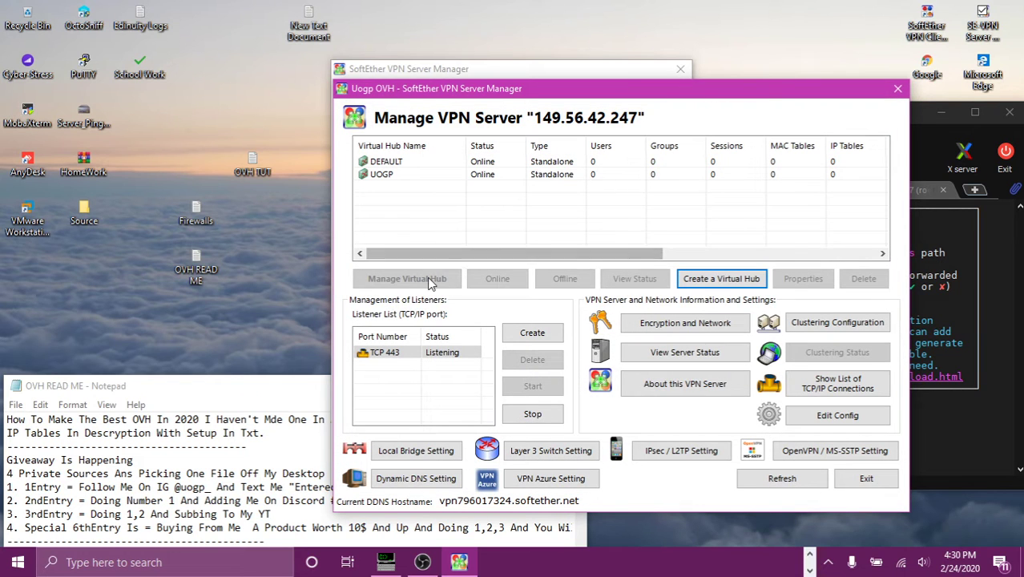
Step: In the UOGP hub's user list, create a password-authenticated user named UOGP
left_click(433, 174)
left_click(406, 279)
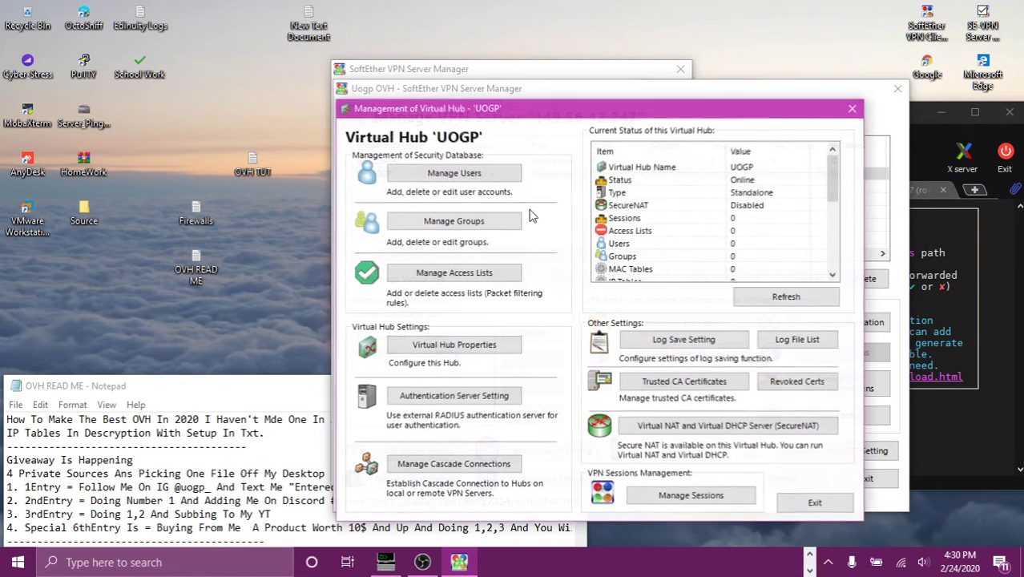
left_click(487, 172)
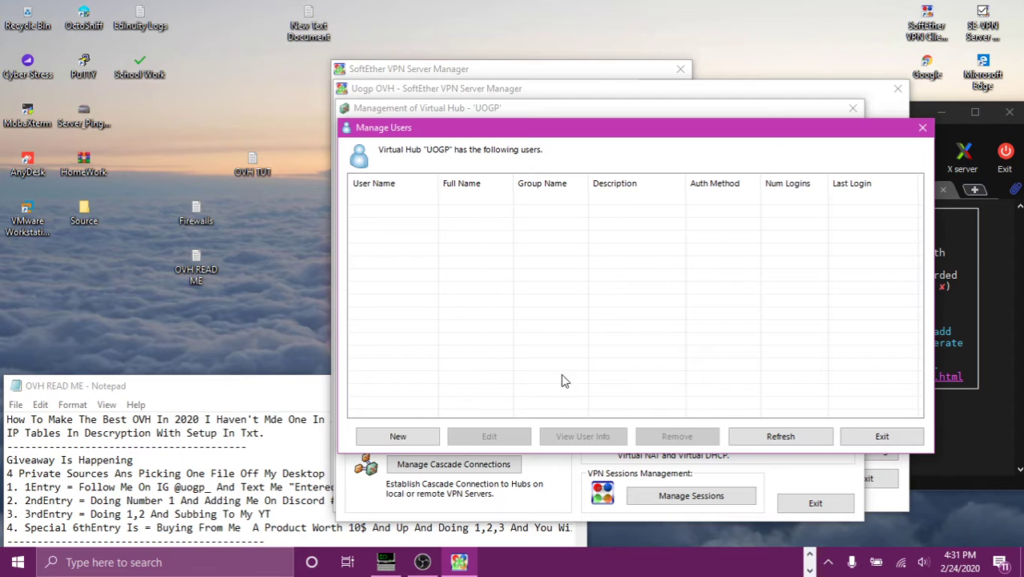
left_click(397, 435)
type("UO")
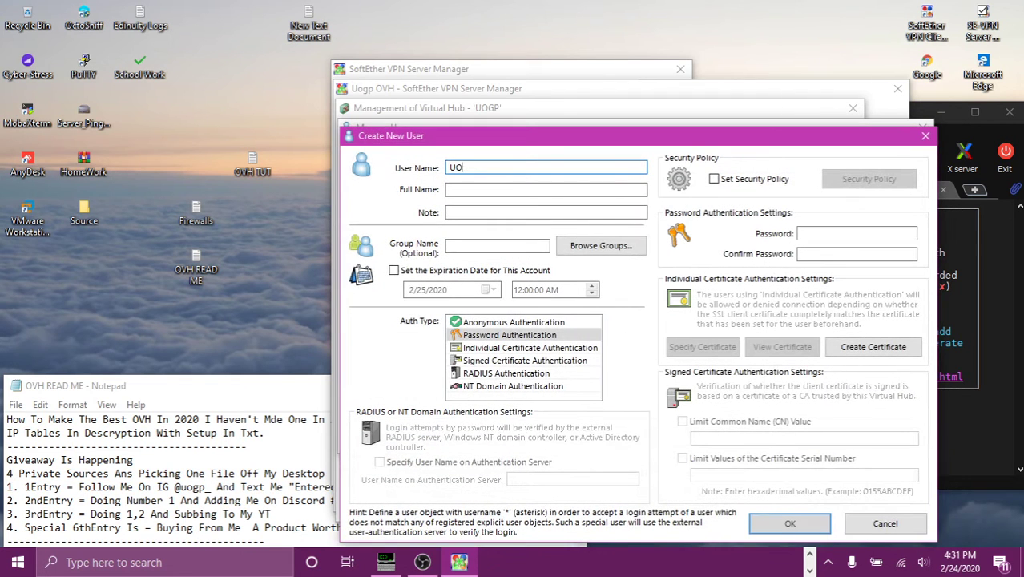
type("GP")
left_click(896, 233)
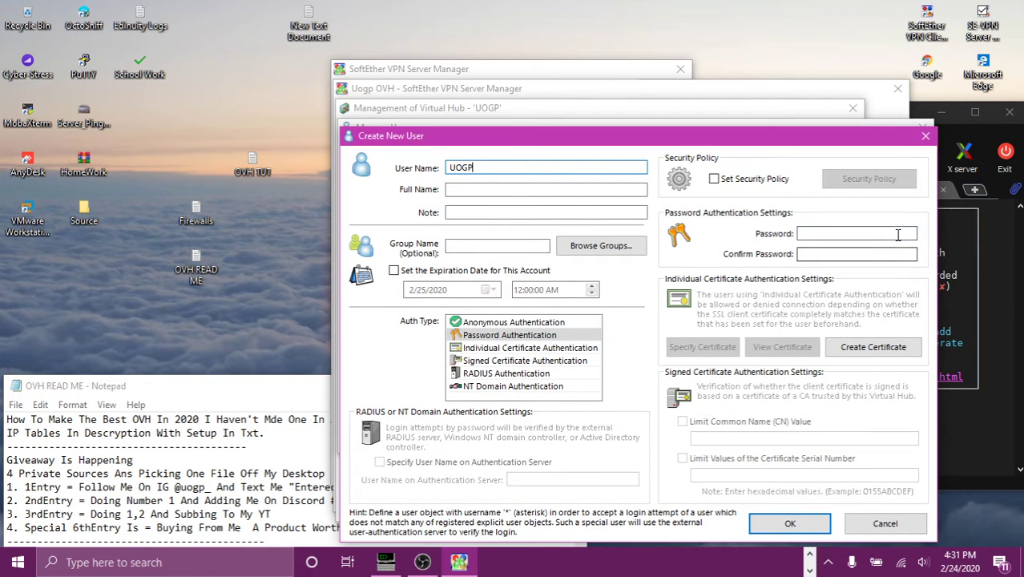
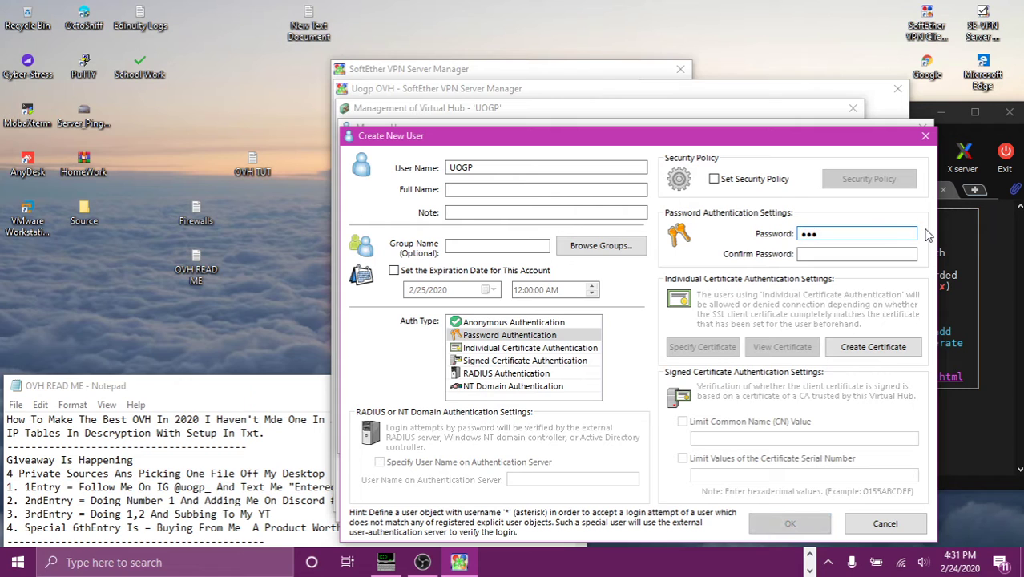
left_click(861, 255)
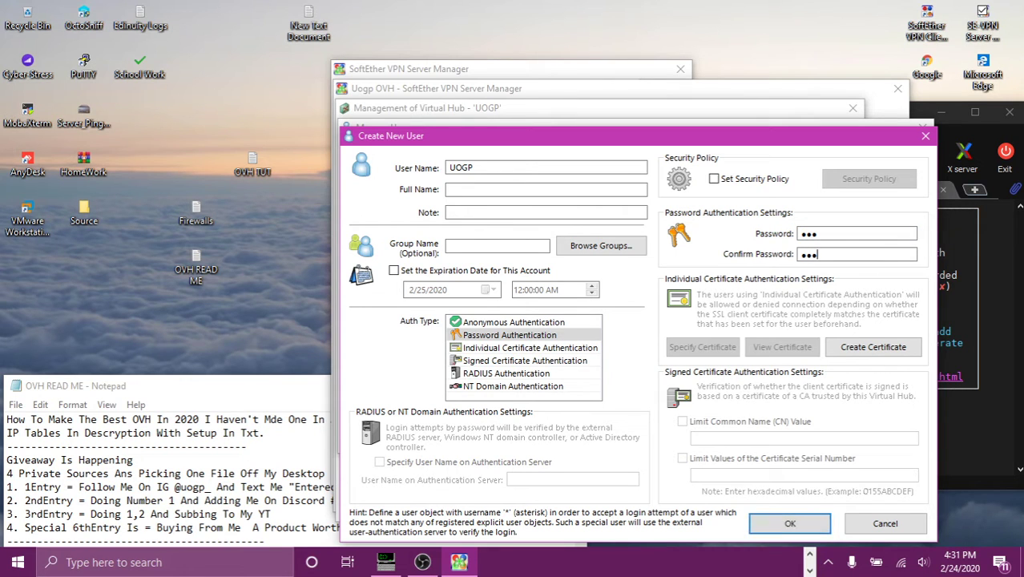
left_click(787, 524)
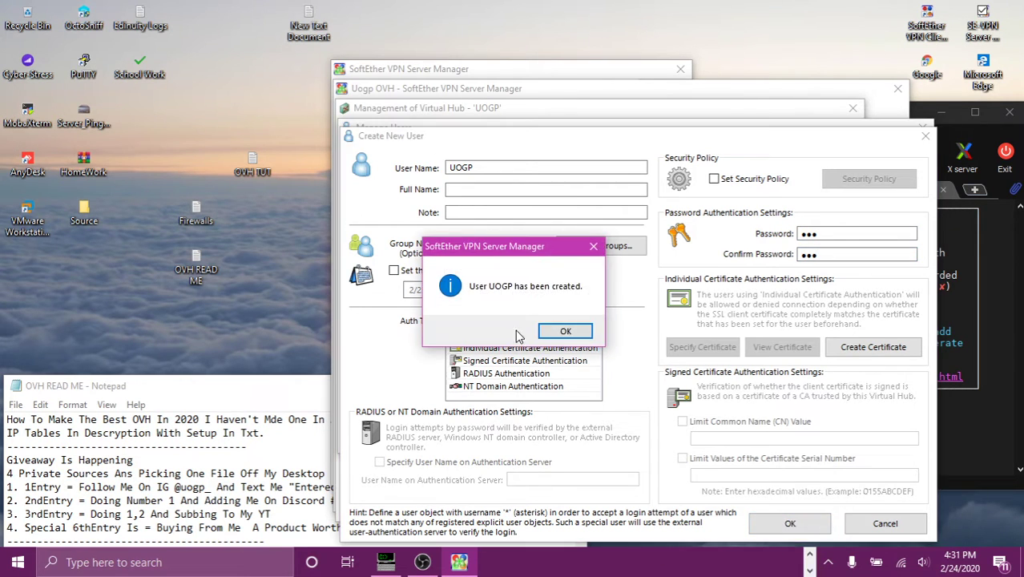
left_click(564, 331)
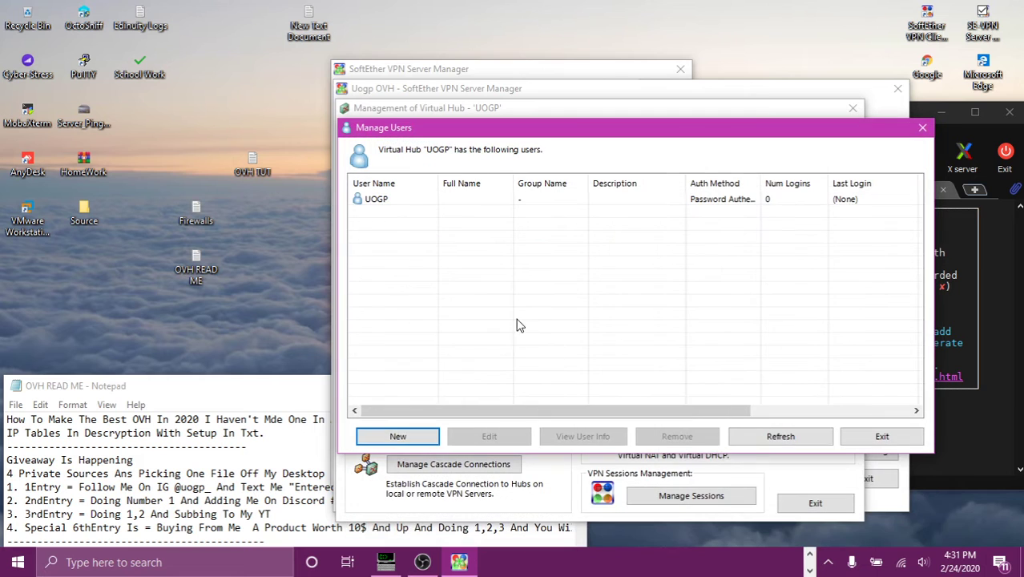
Step: Create a second password-authenticated user named Free
left_click(396, 432)
type("Free")
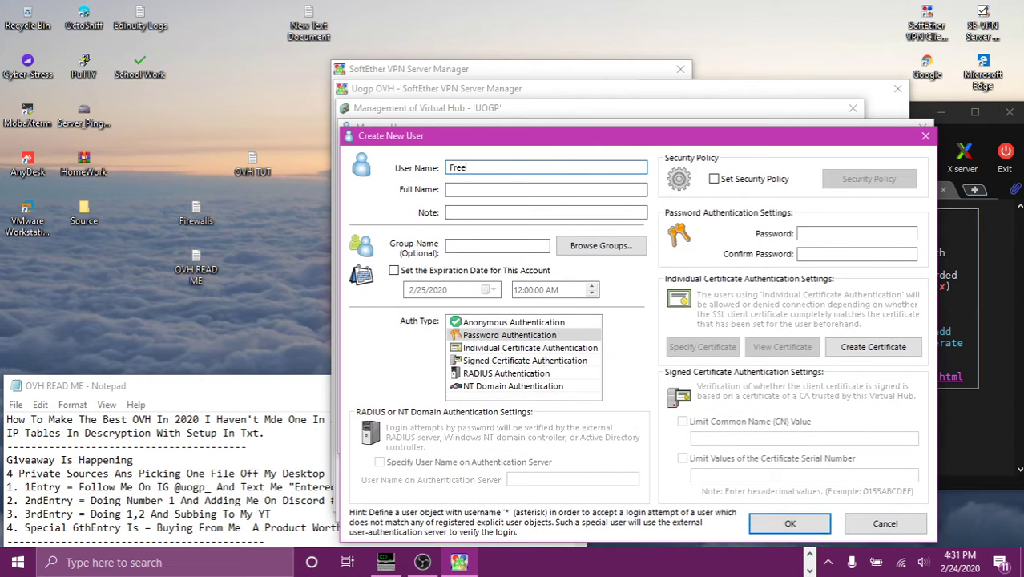
left_click(813, 234)
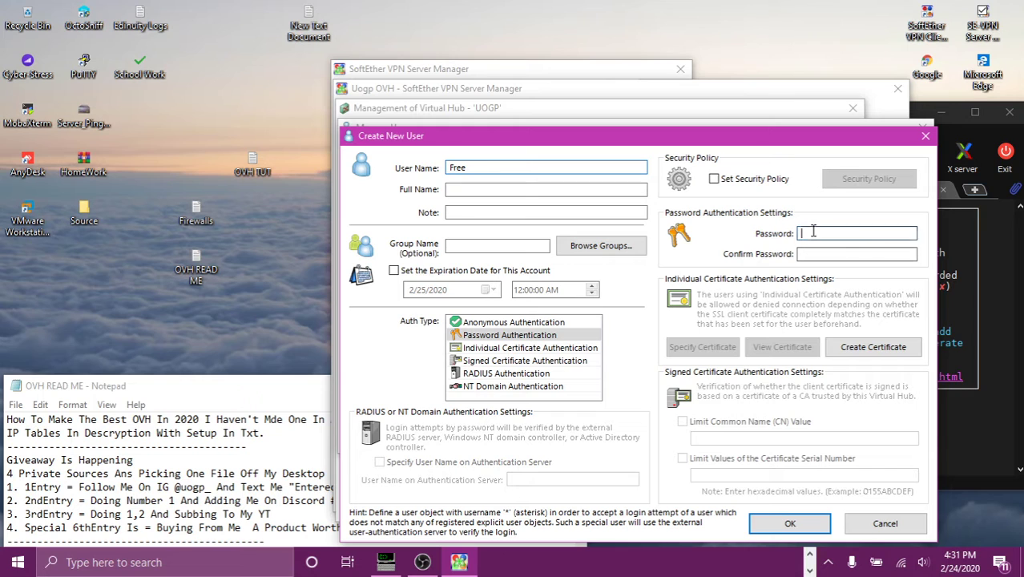
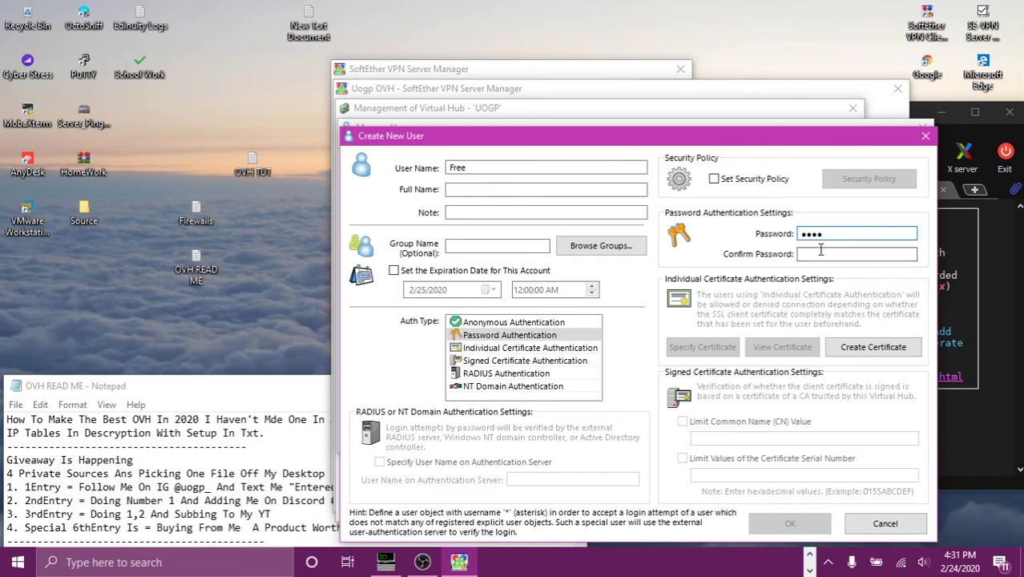
left_click(815, 253)
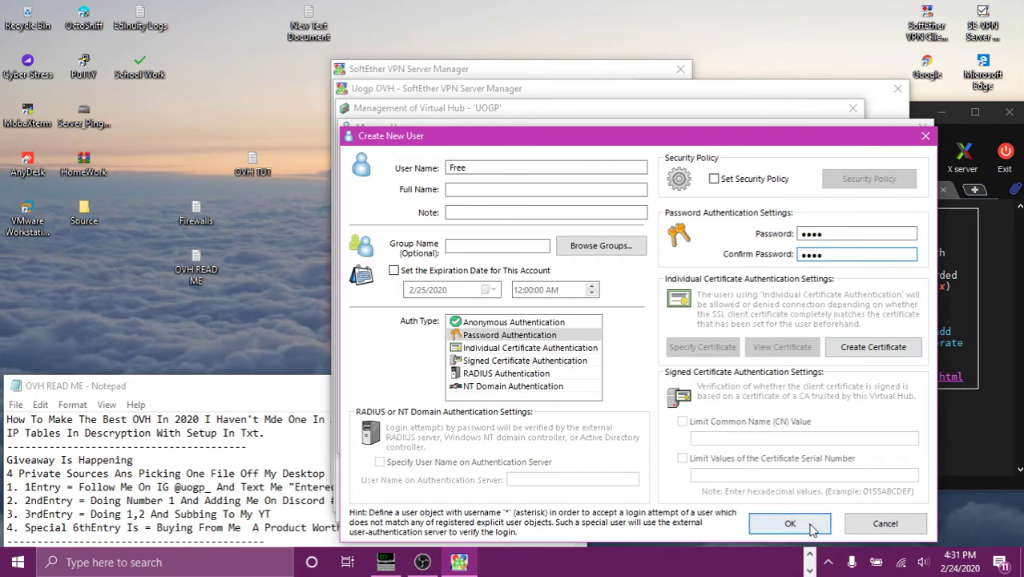
left_click(788, 522)
left_click(538, 333)
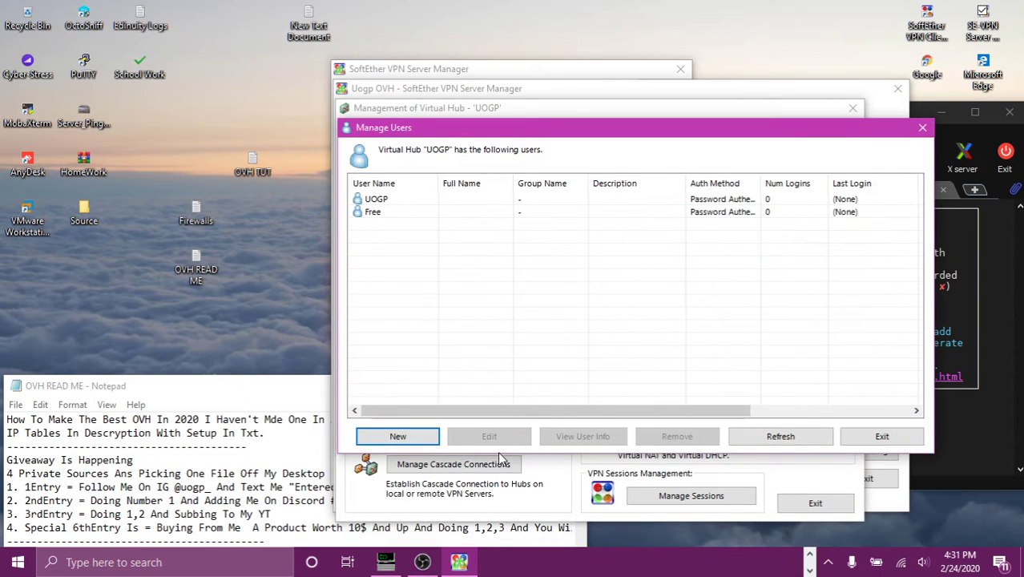
Step: Open the hub's SecureNAT configuration with the OVH TUT notes placed beside it
left_click(890, 435)
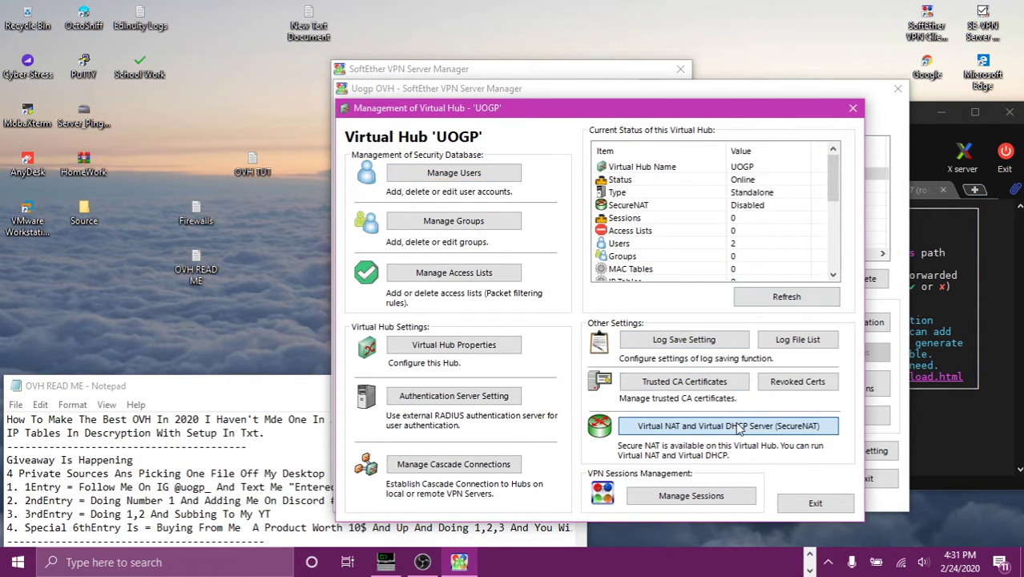
left_click(664, 426)
left_click(711, 337)
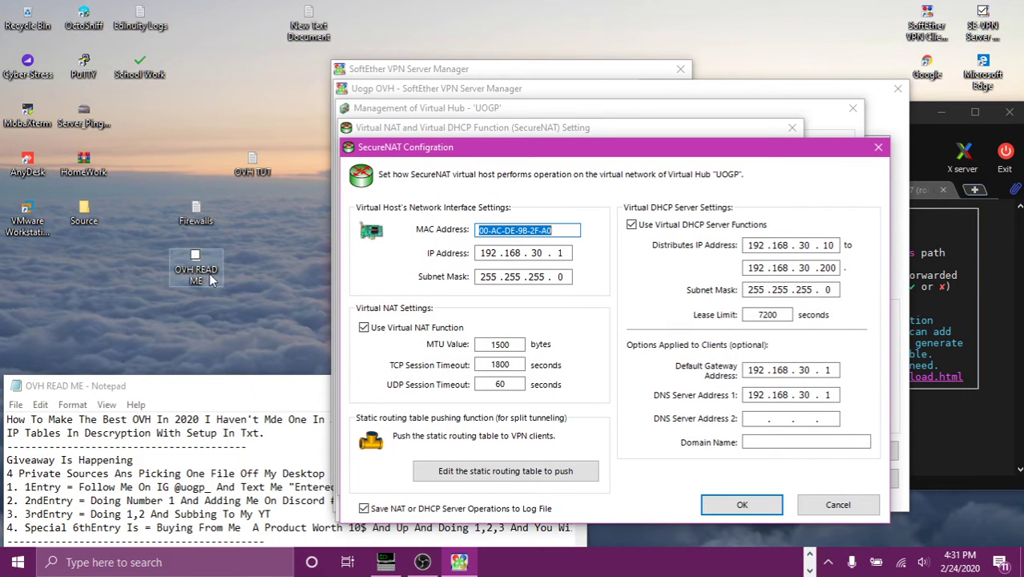
double_click(262, 172)
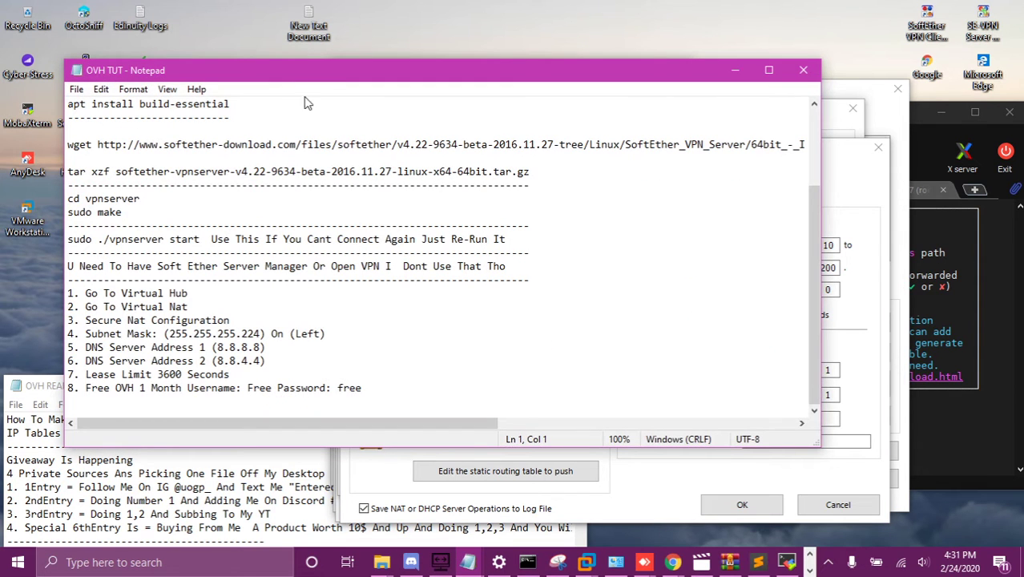
left_click_drag(324, 78, 265, 85)
left_click(832, 206)
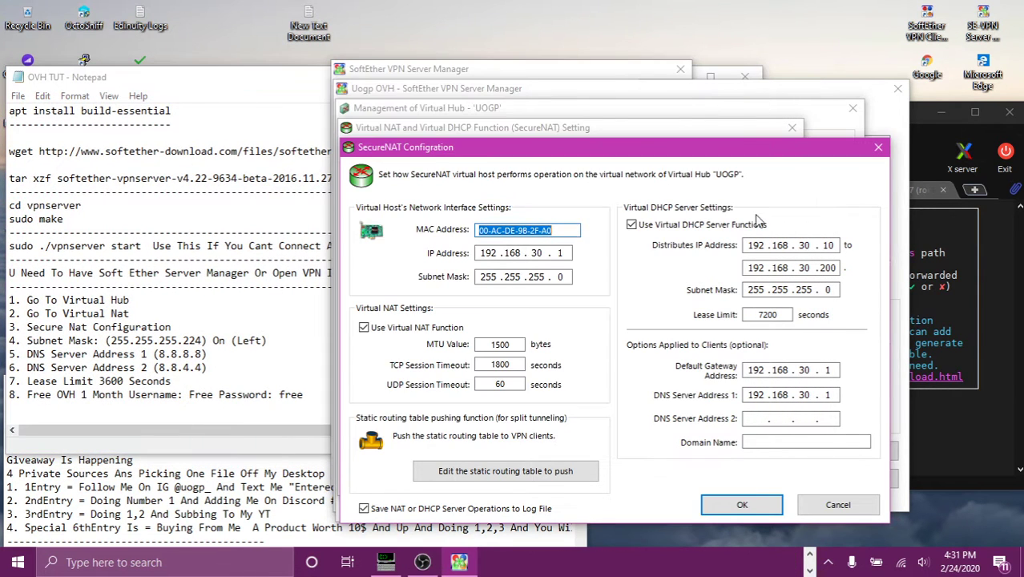
Step: Edit the subnet mask, default gateway and DNS server addresses in SecureNAT configuration
left_click(571, 279)
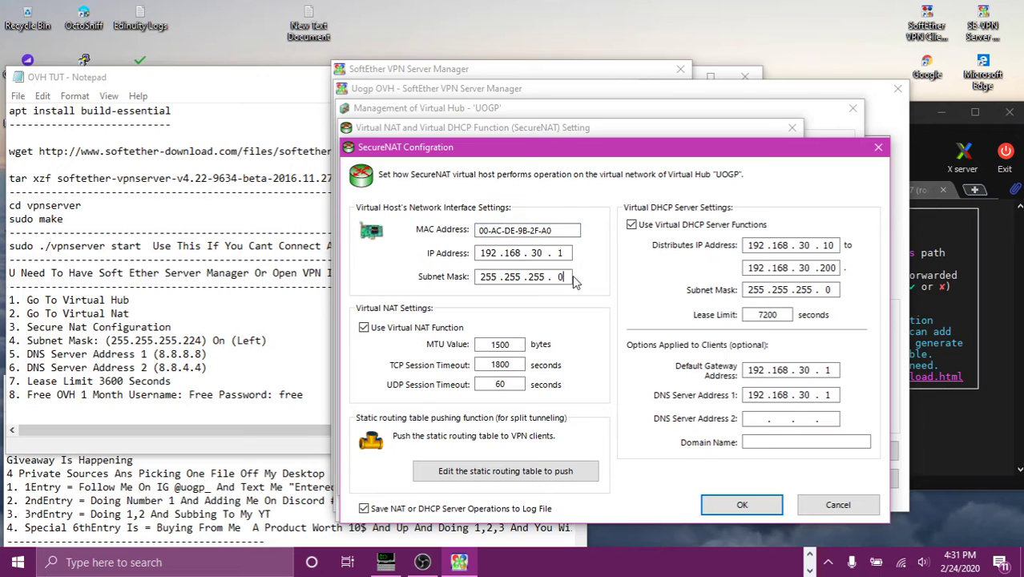
key("BackSpace")
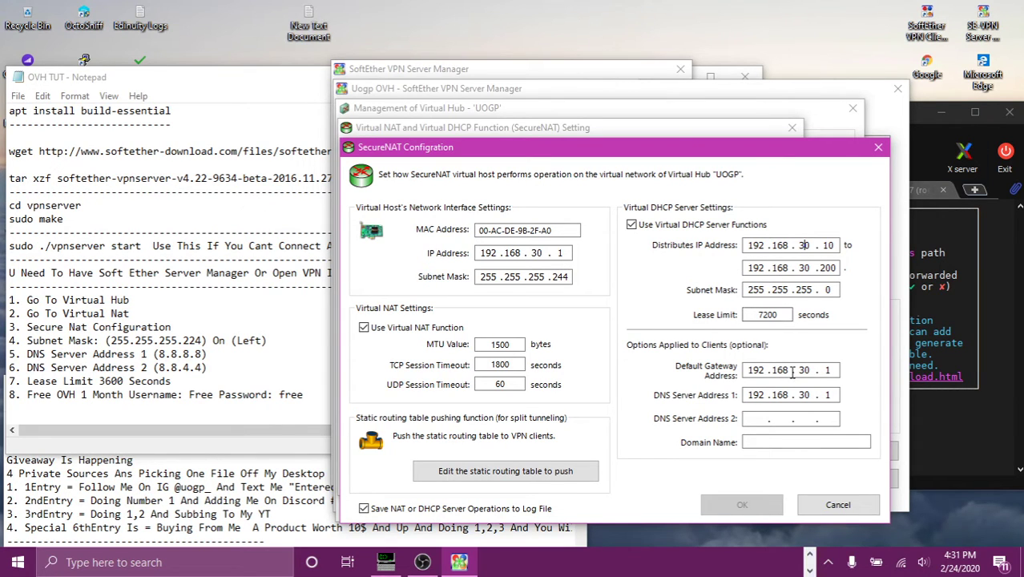
left_click(825, 370)
left_click(833, 371)
left_click(827, 395)
key("BackSpace")
key("BackSpace")
key("BackSpace")
key("BackSpace")
key("BackSpace")
key("BackSpace")
key("BackSpace")
key("BackSpace")
key("BackSpace")
left_click(761, 422)
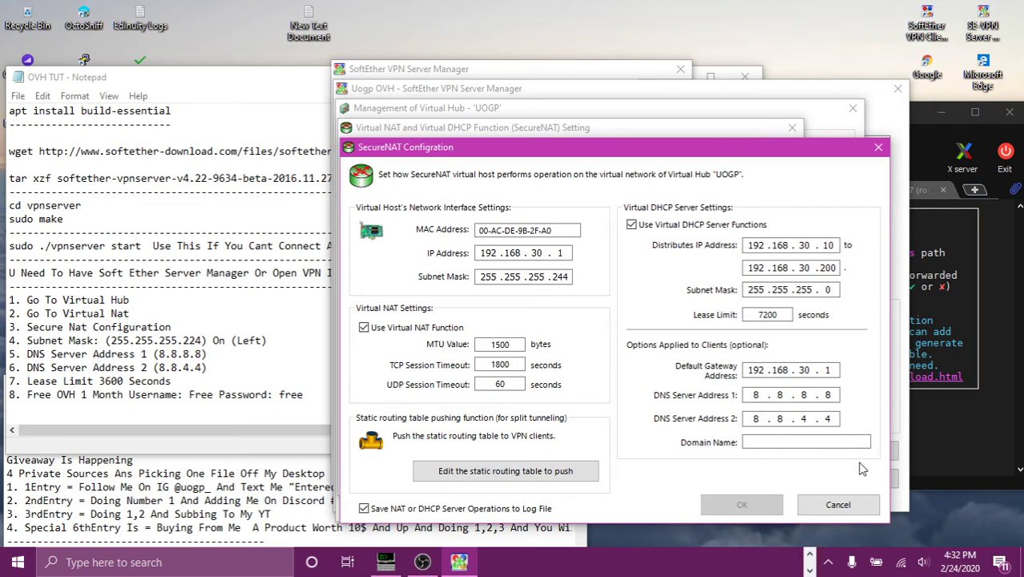
left_click(831, 369)
type("55")
left_click(569, 254)
Step: Change the SecureNAT Lease Limit from 7200 to 3600 seconds
double_click(768, 315)
type("3600")
left_click(774, 444)
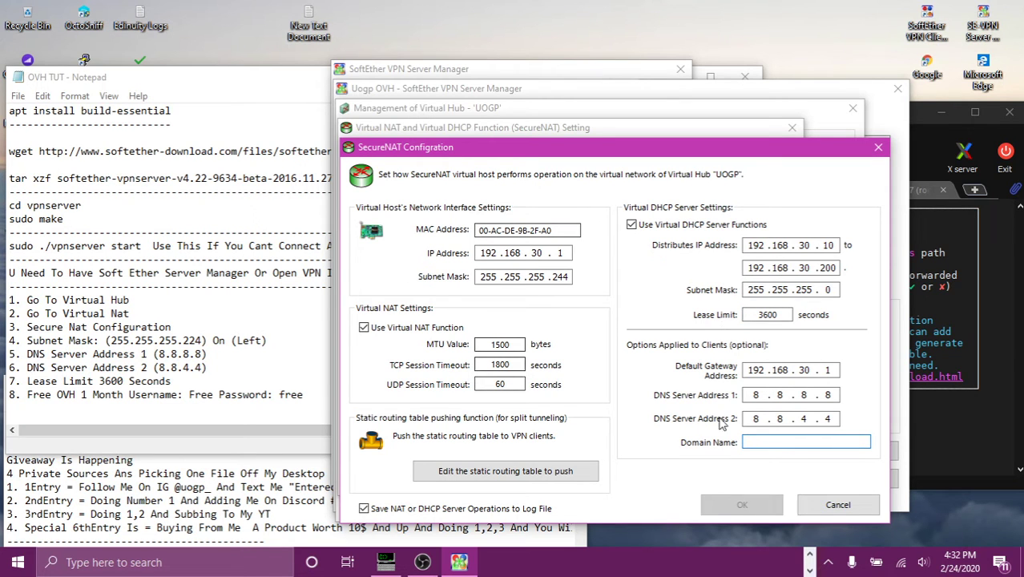
Step: Discard the pending changes, enable SecureNAT, and reopen its configuration
left_click(838, 504)
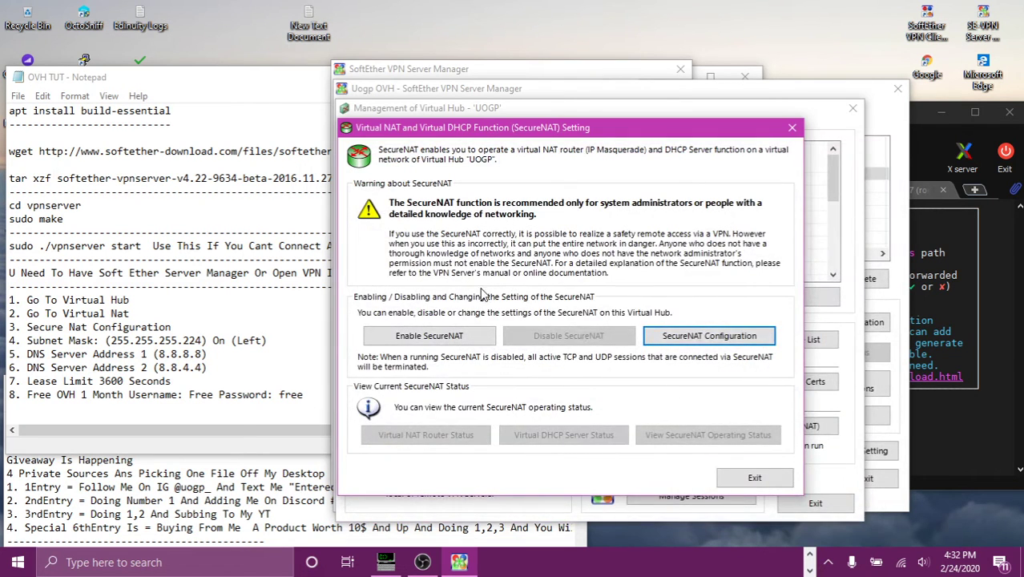
left_click(418, 338)
left_click(563, 438)
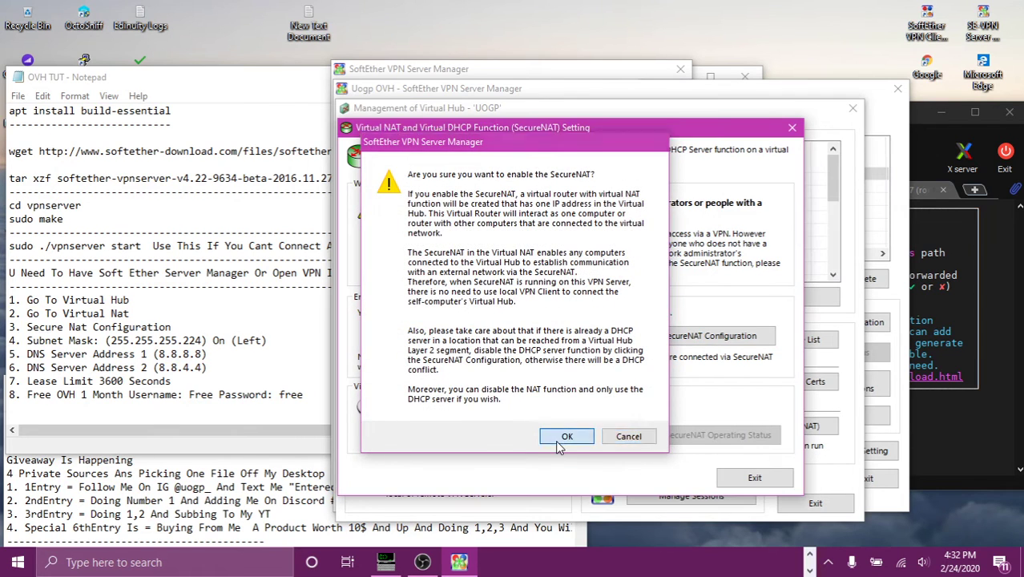
left_click(708, 335)
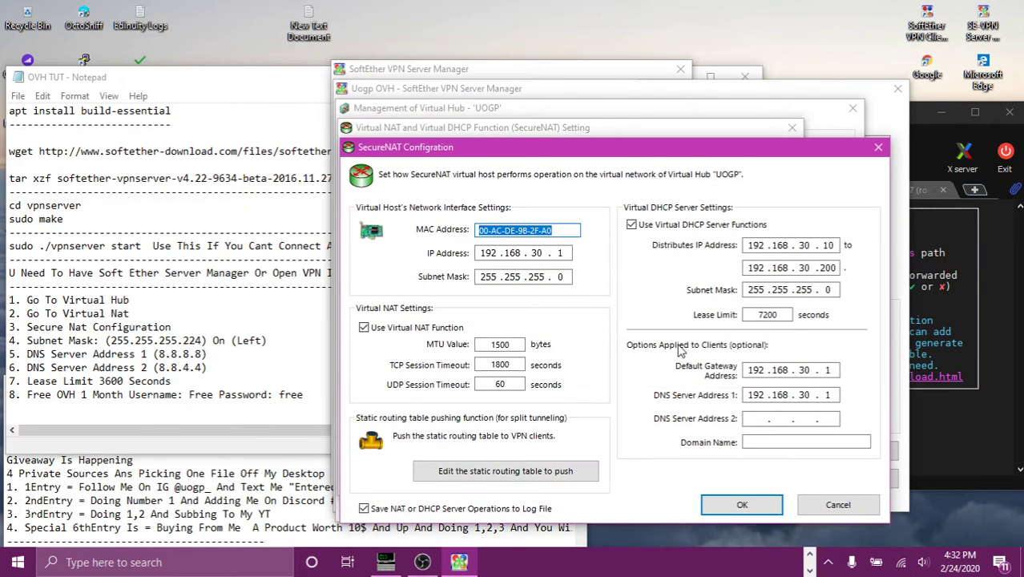
Step: Set DNS 8.8.8.8 and 8.8.4.4, subnet mask 255.255.255.224 and a 3600-second lease
left_click(833, 395)
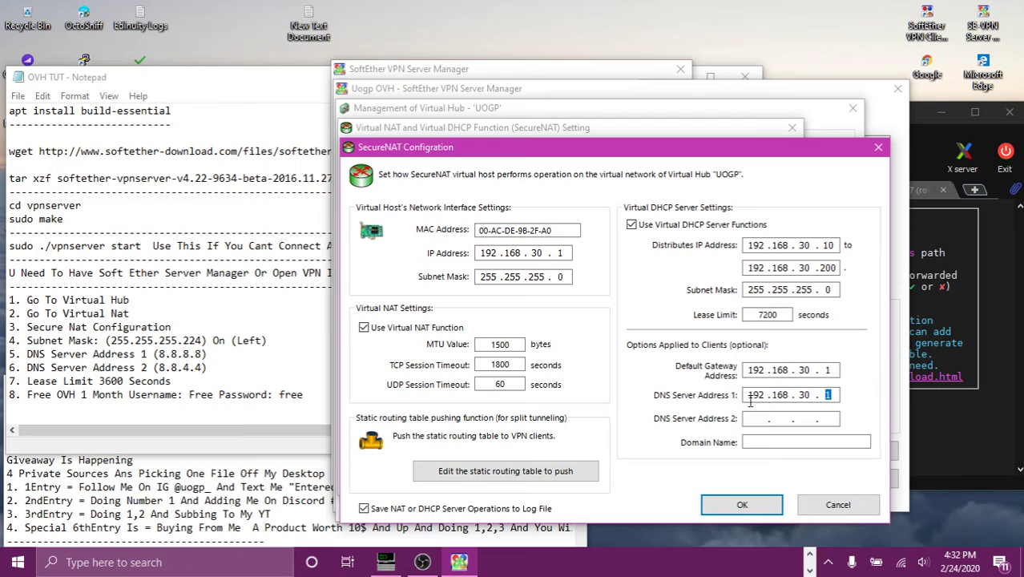
key("BackSpace")
key("BackSpace")
key("BackSpace")
key("BackSpace")
key("BackSpace")
key("BackSpace")
key("BackSpace")
key("BackSpace")
key("BackSpace")
type("8.")
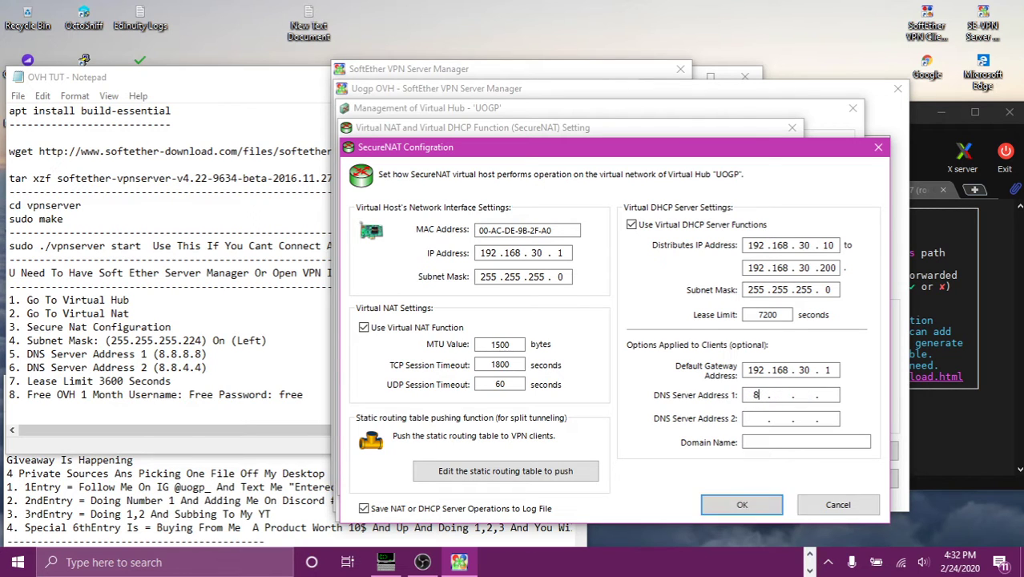
type("8.8.8")
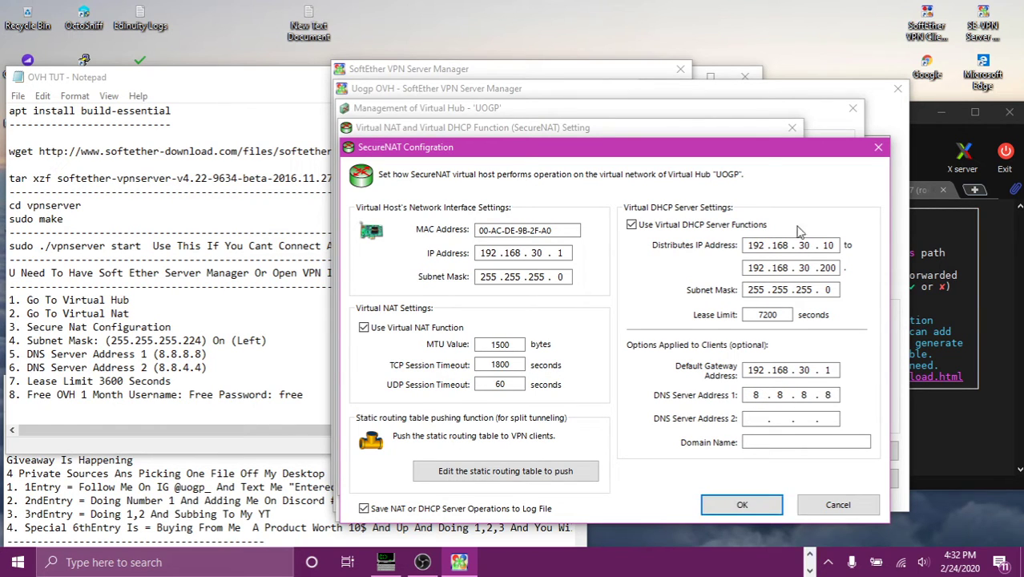
type("8.")
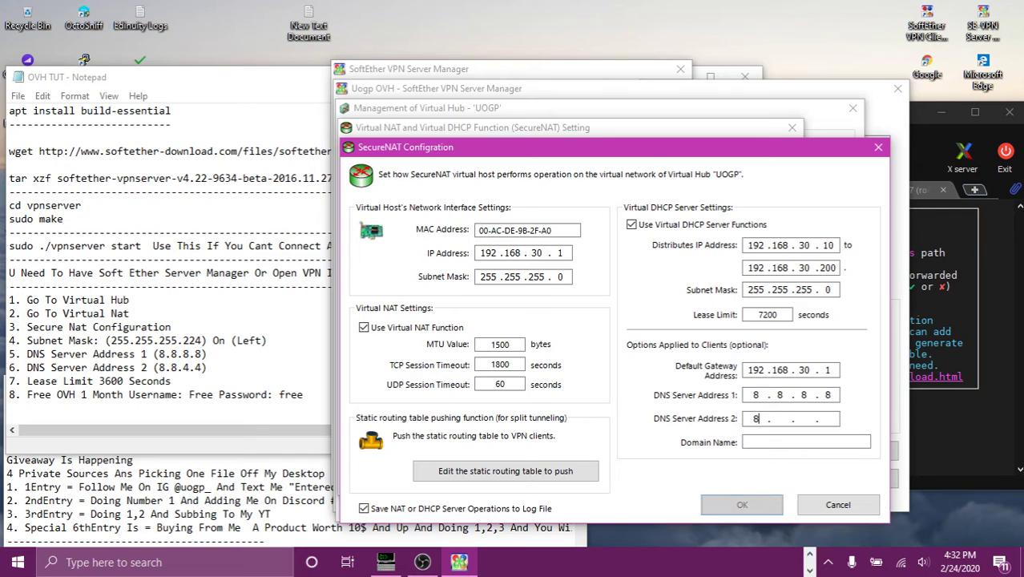
type("8.4.4")
left_click(569, 278)
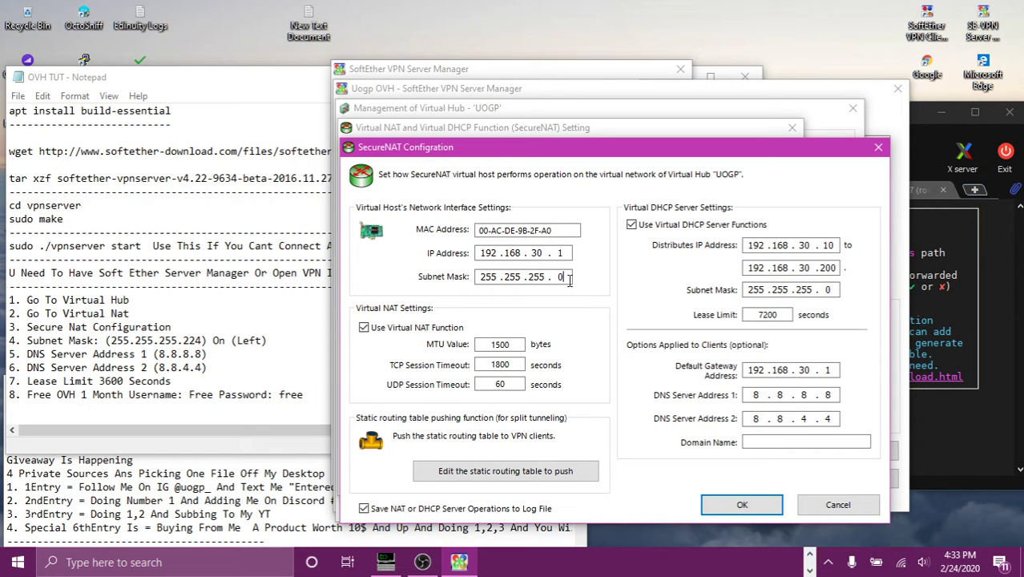
key("BackSpace")
type("224")
left_click(783, 314)
key("BackSpace")
key("BackSpace")
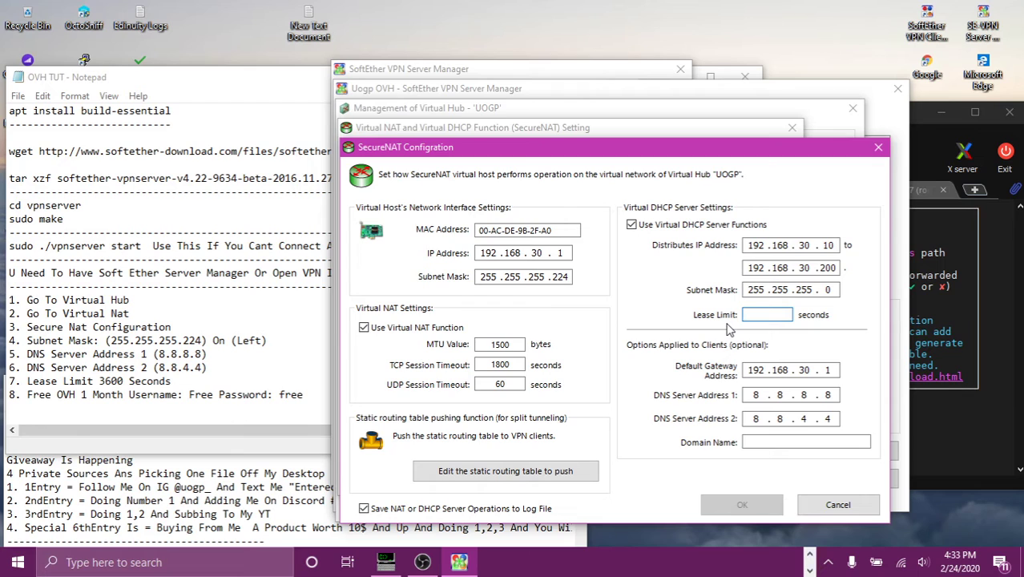
type("3600")
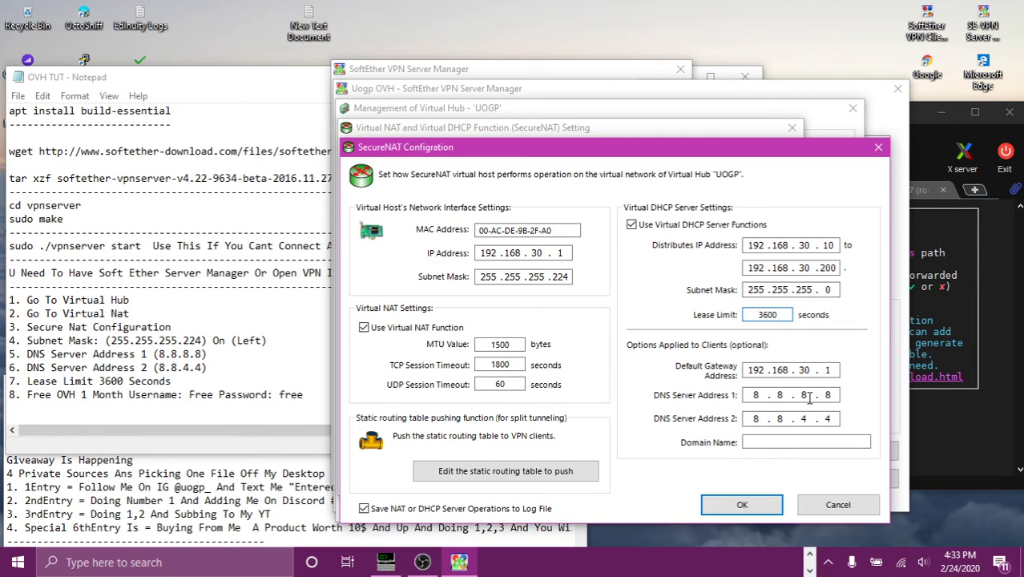
Step: Save SecureNAT settings, exit Server Manager, close OVH TUT notes and centre OVH READ ME
left_click(742, 505)
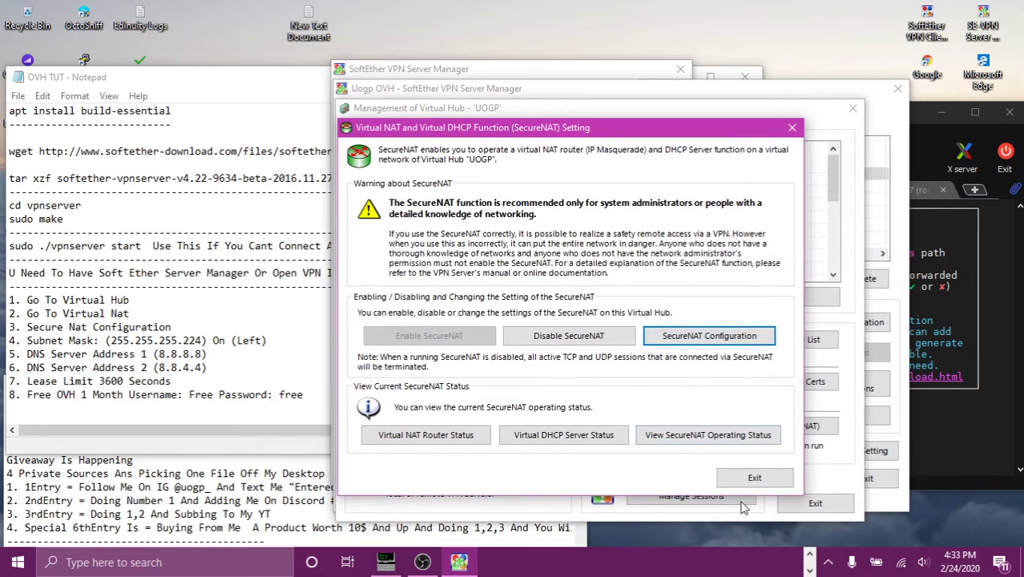
left_click(750, 479)
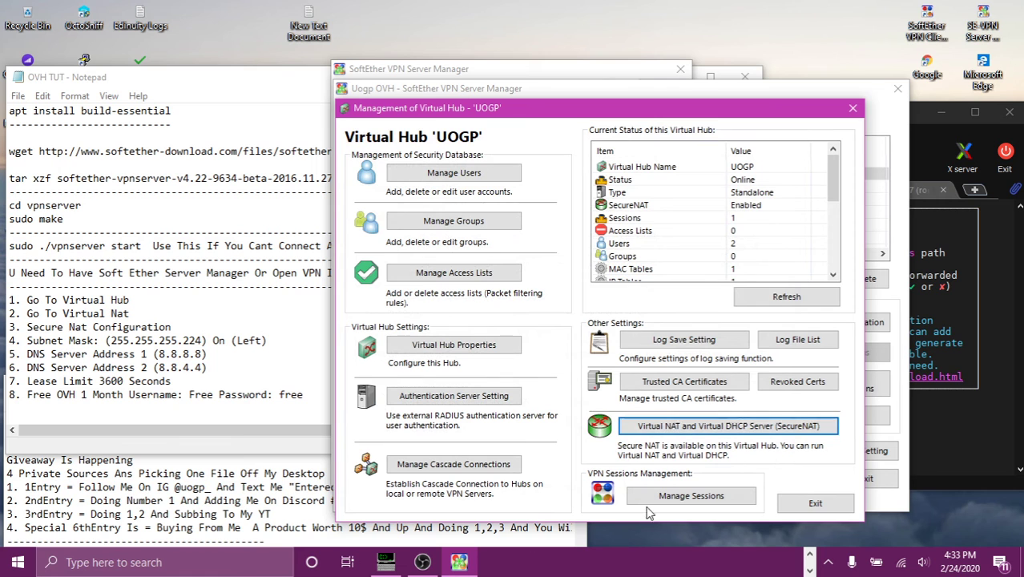
left_click(852, 108)
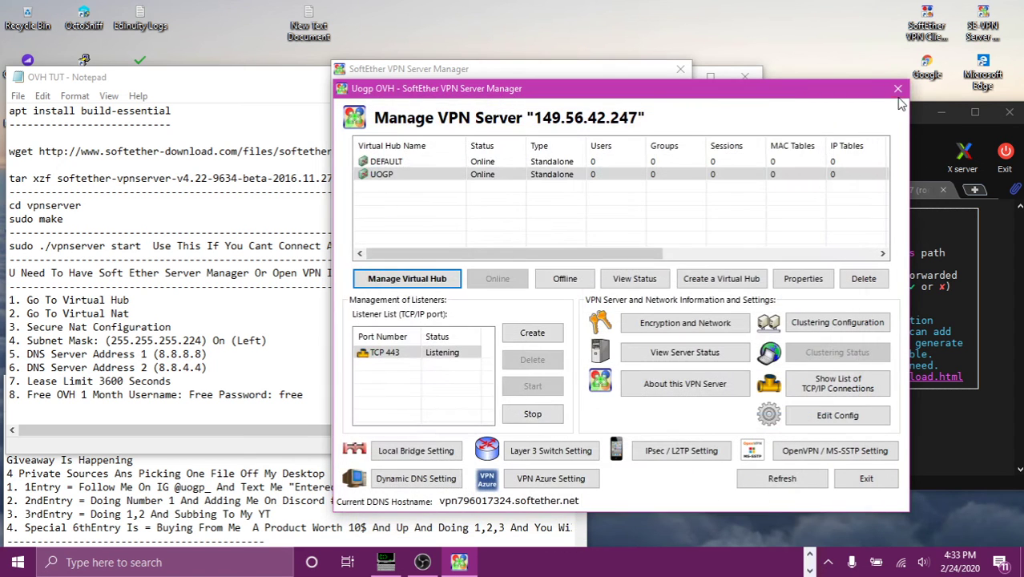
left_click(898, 88)
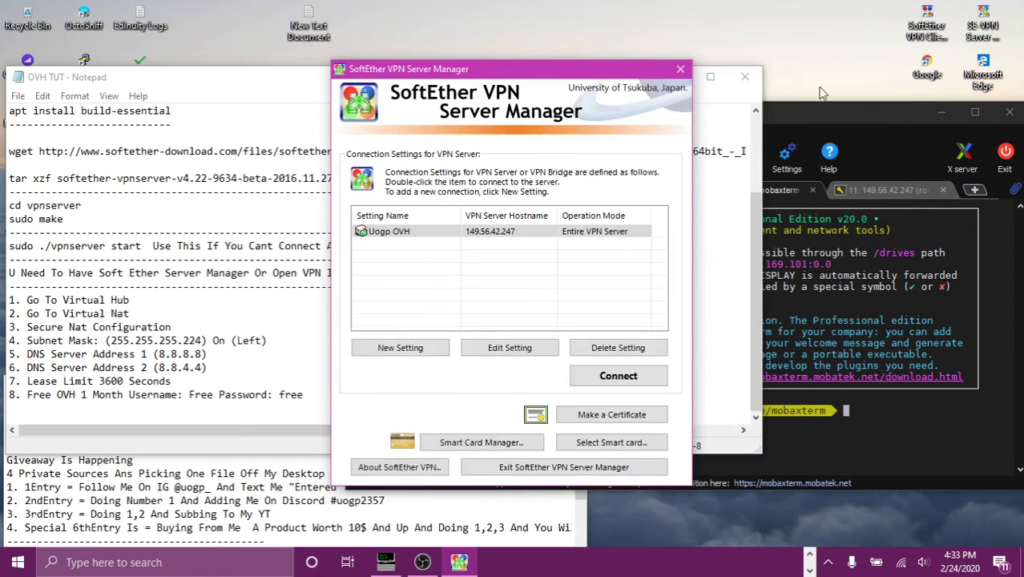
left_click(680, 72)
key("alt+F4")
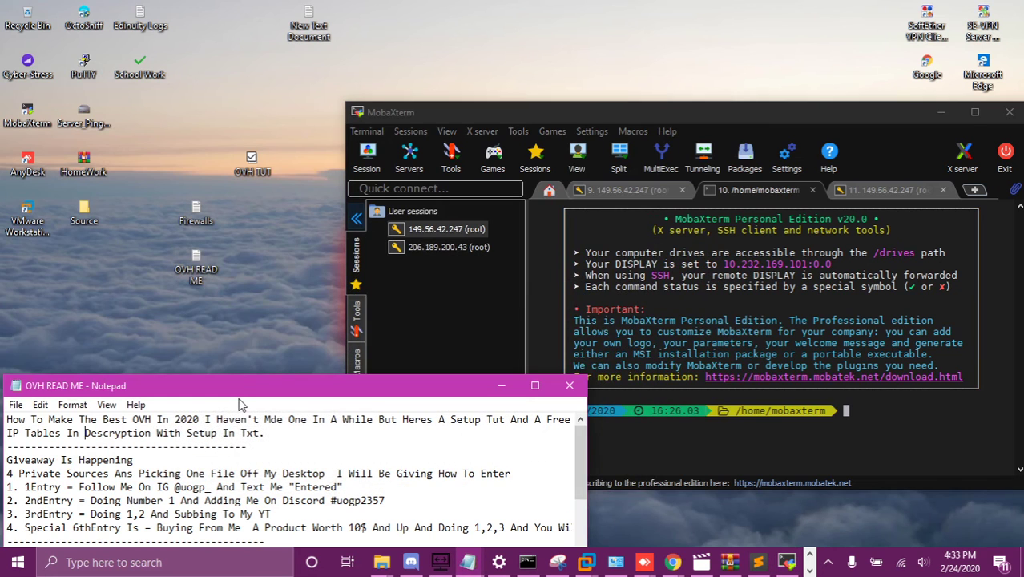
left_click_drag(240, 394, 317, 111)
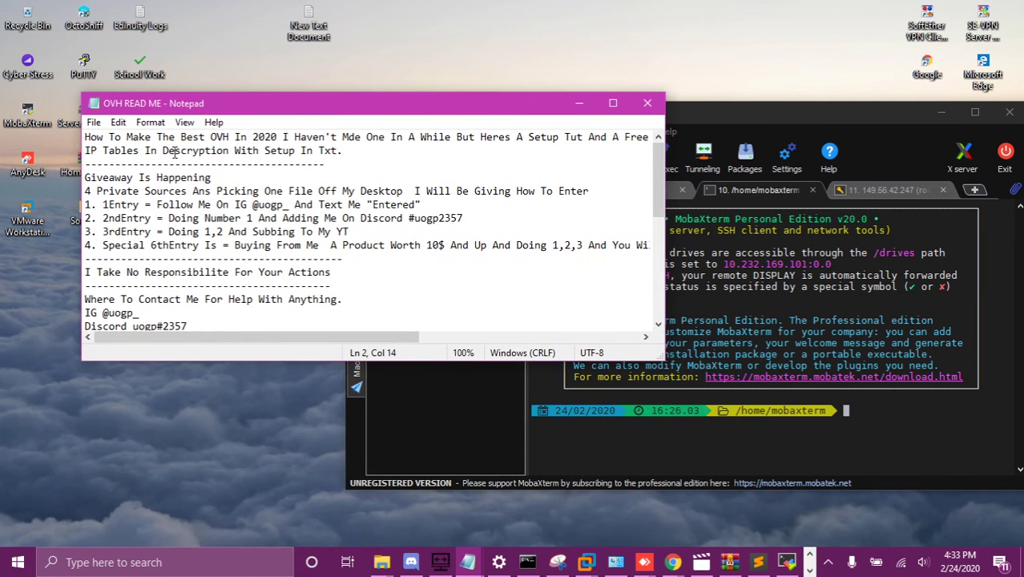